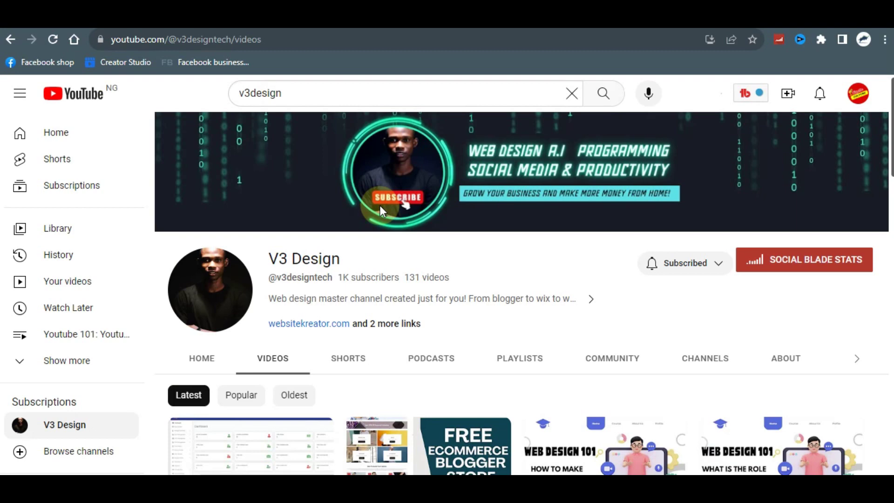
Step: Go back from the V3 Design YouTube channel to the 000webhost home page
left_click(11, 40)
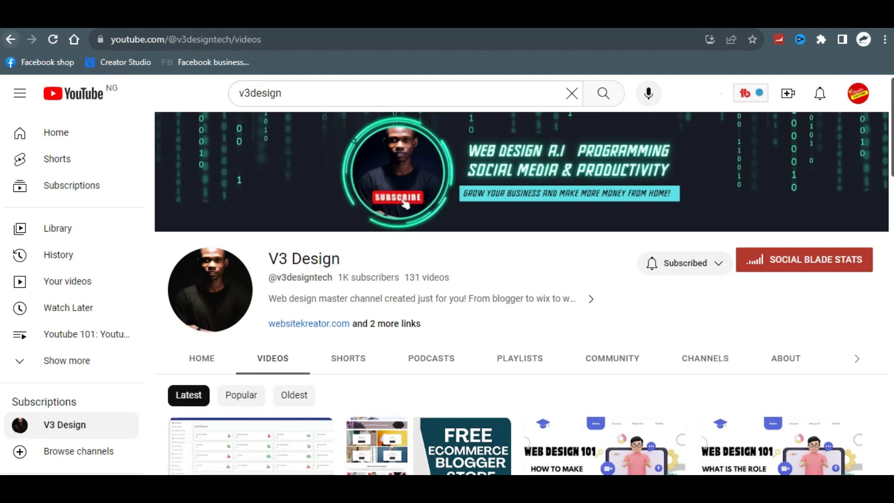
scroll(314, 276, "down", 1)
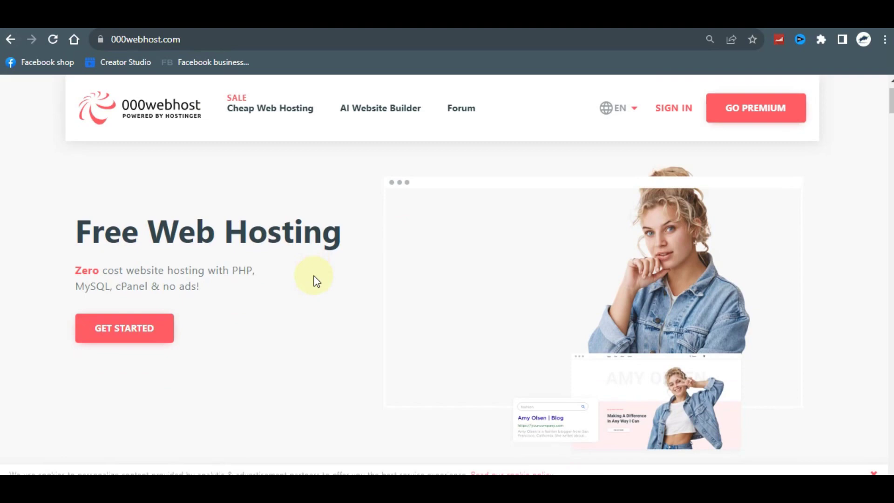
Step: Start the free 000webhost sign-up and choose LOG IN WITH GOOGLE
left_click(109, 343)
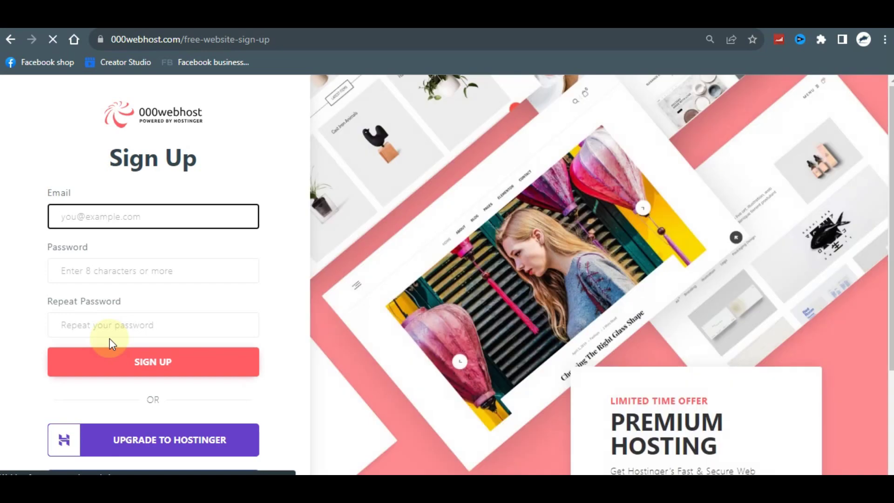
scroll(96, 295, "down", 3)
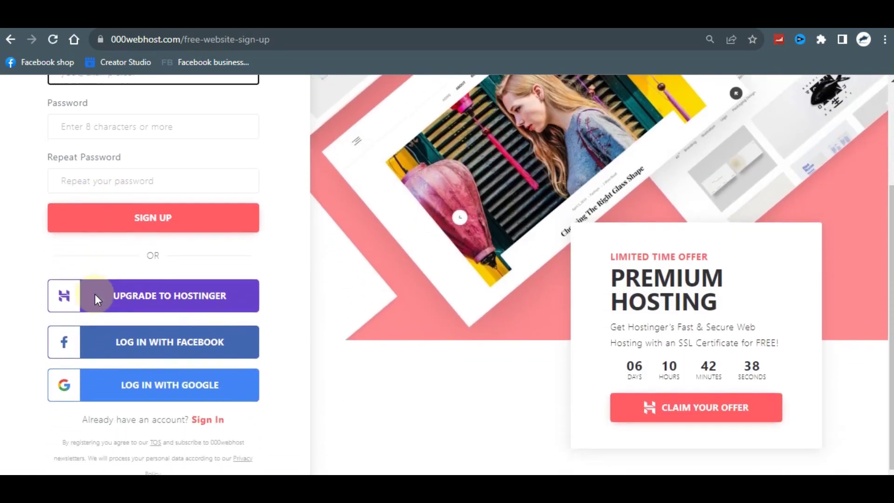
scroll(94, 294, "up", 3)
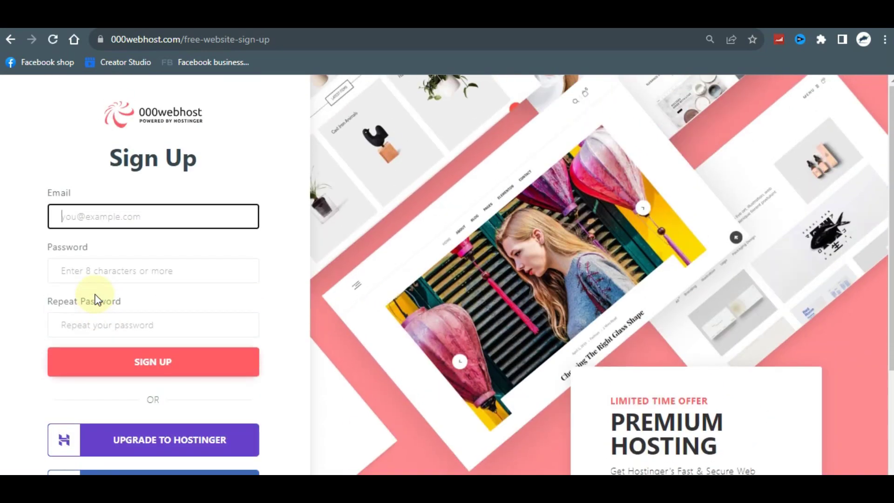
scroll(95, 299, "down", 1)
scroll(94, 298, "up", 1)
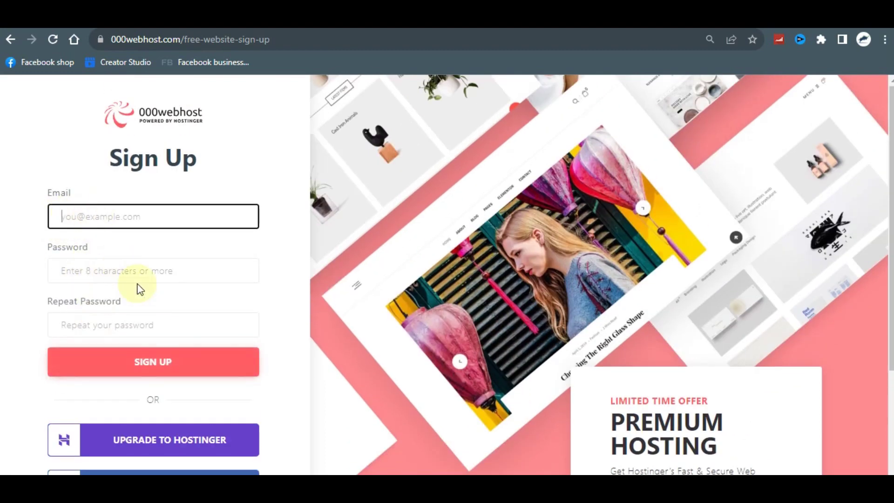
scroll(117, 316, "down", 2)
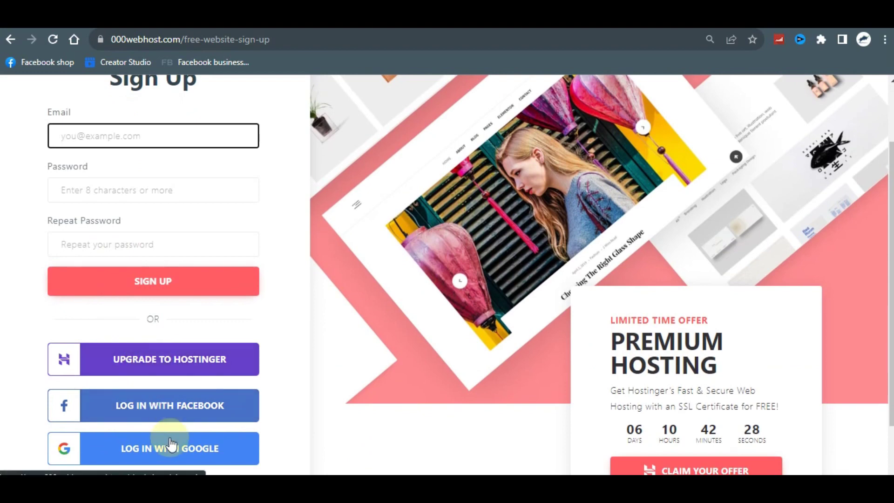
left_click(152, 448)
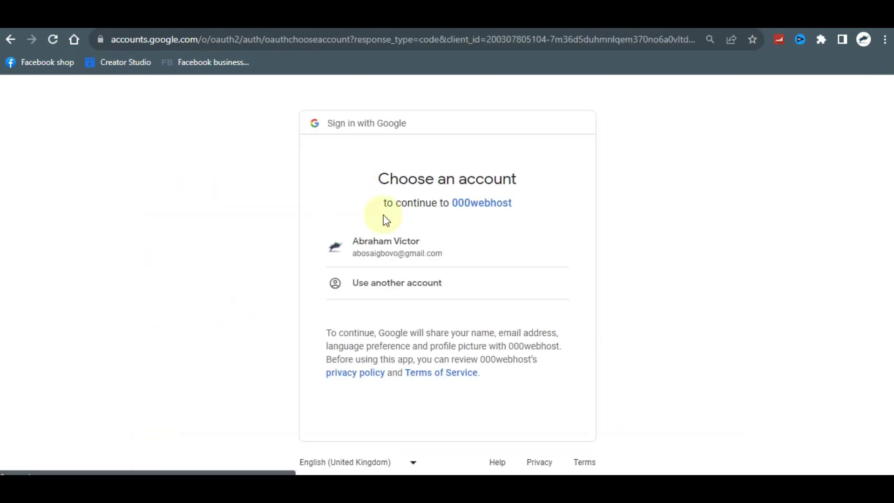
Step: Pick the listed Google account to continue to 000webhost
left_click(410, 250)
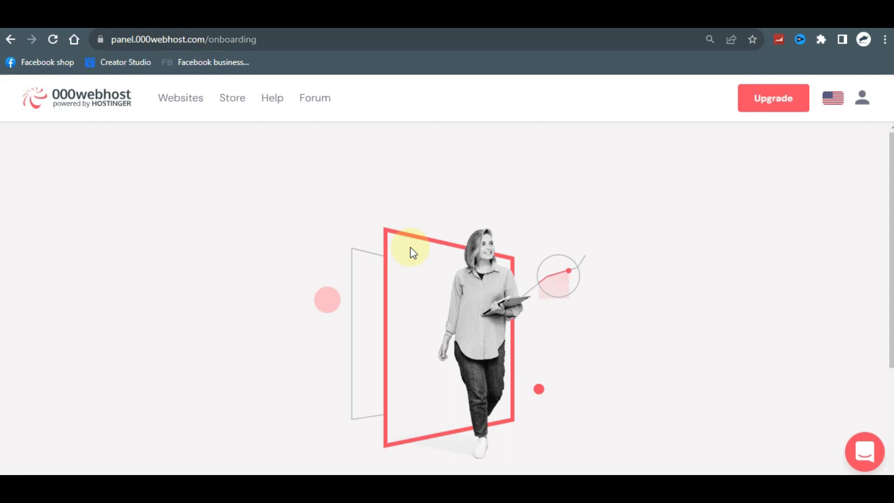
scroll(410, 246, "down", 1)
scroll(433, 263, "down", 3)
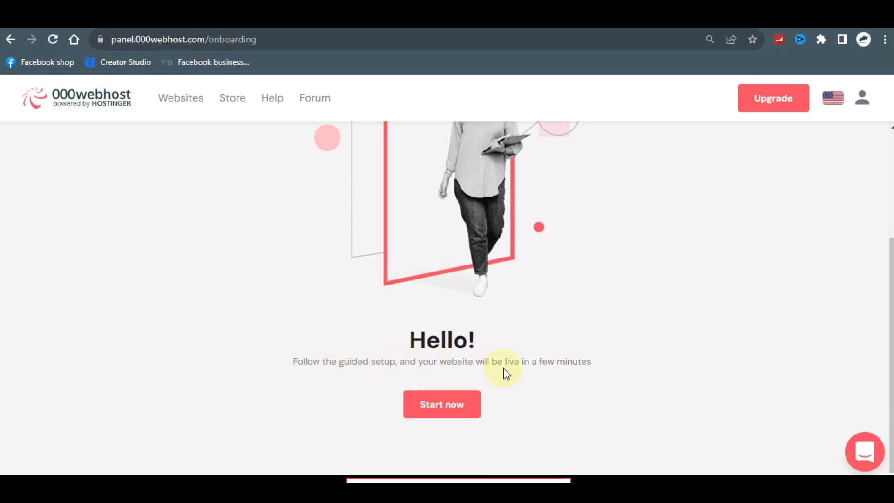
scroll(505, 371, "up", 3)
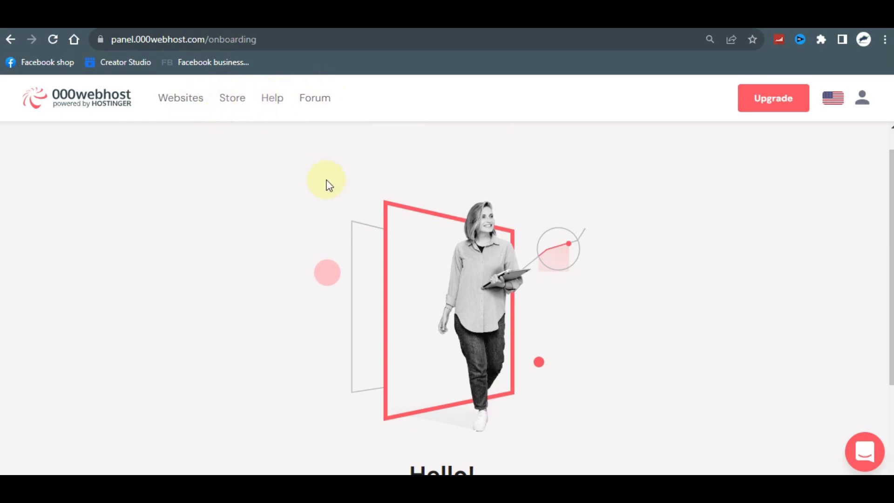
scroll(329, 185, "down", 3)
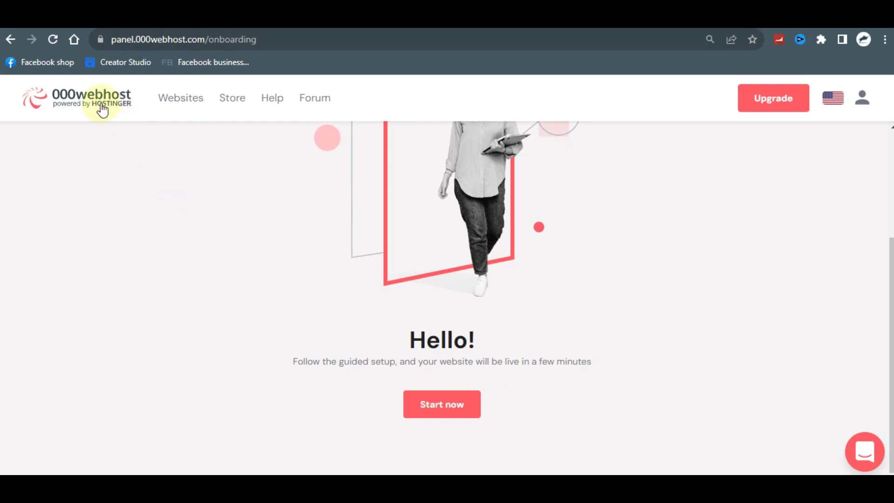
Step: Start the guided setup and enter the website name v3designtech
left_click(467, 404)
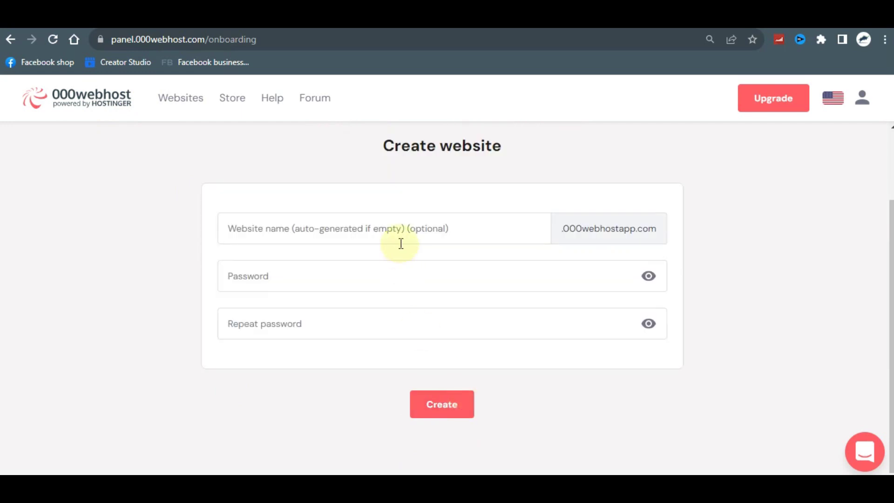
left_click(396, 232)
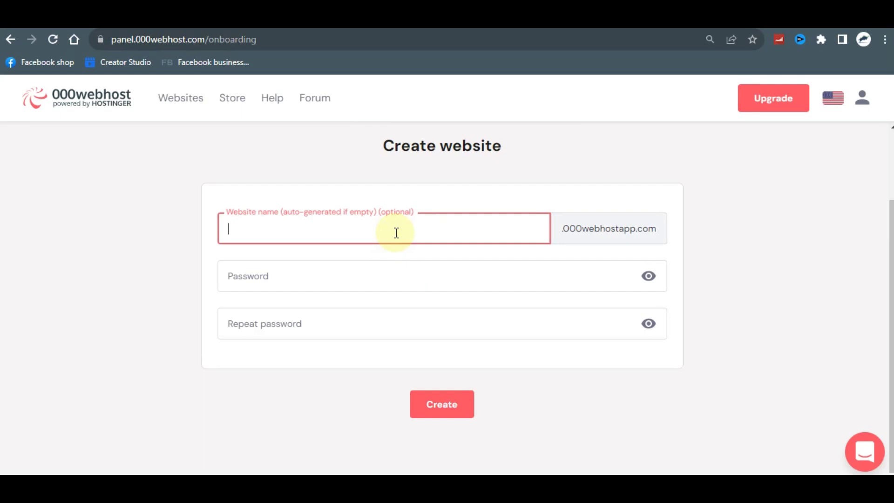
type("v3designtech")
Step: Enter a password meeting every rule and repeat it in Repeat password
left_click(408, 284)
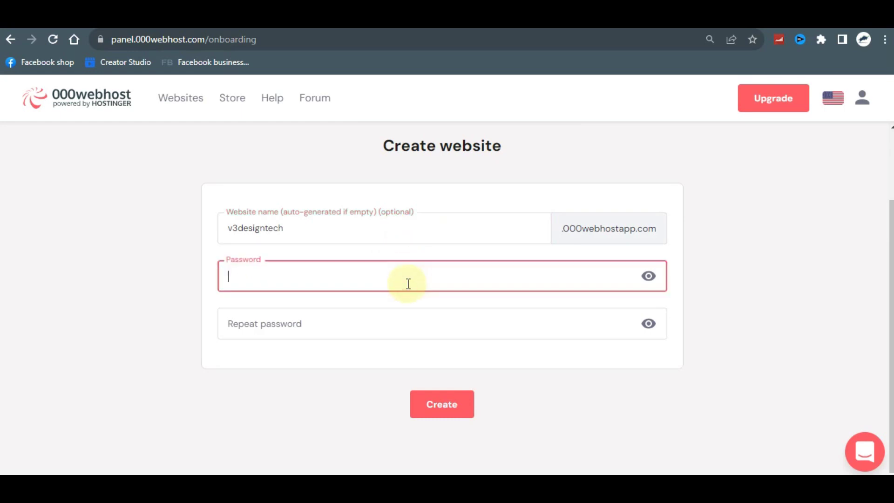
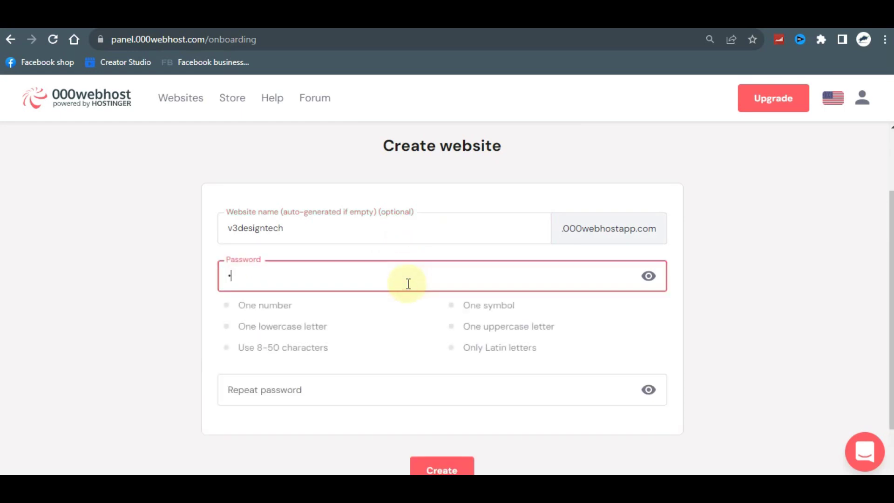
key("BackSpace")
key("BackSpace")
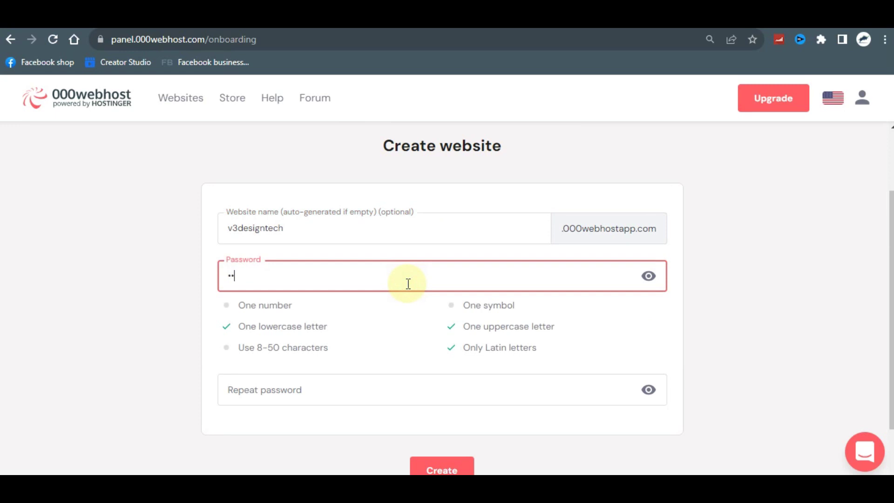
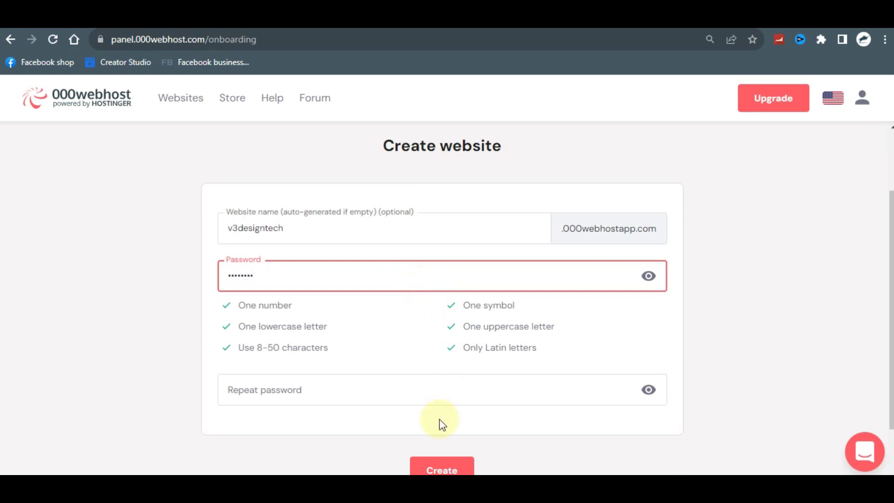
left_click(423, 394)
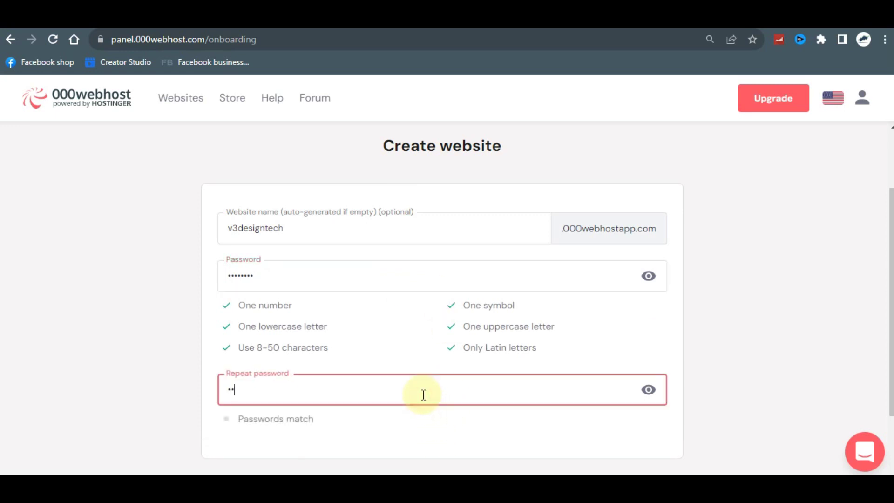
type("*******")
scroll(423, 394, "down", 1)
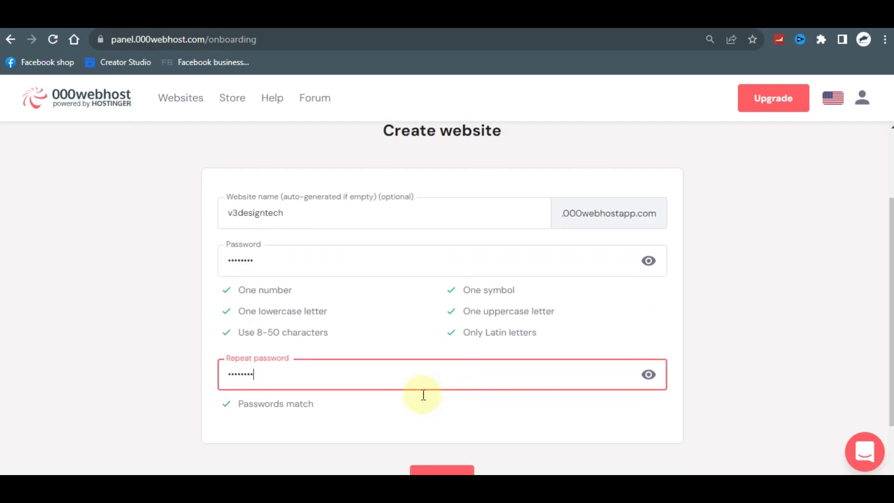
Step: Verify the address v3designtech.000webhostapp.com and the repeated password, then click Create
left_click(384, 200)
left_click_drag(384, 201, 219, 201)
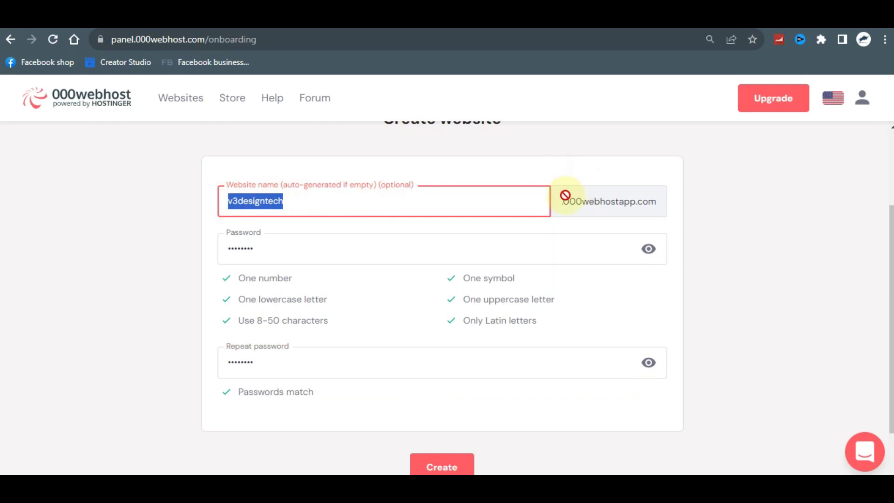
left_click_drag(564, 200, 676, 206)
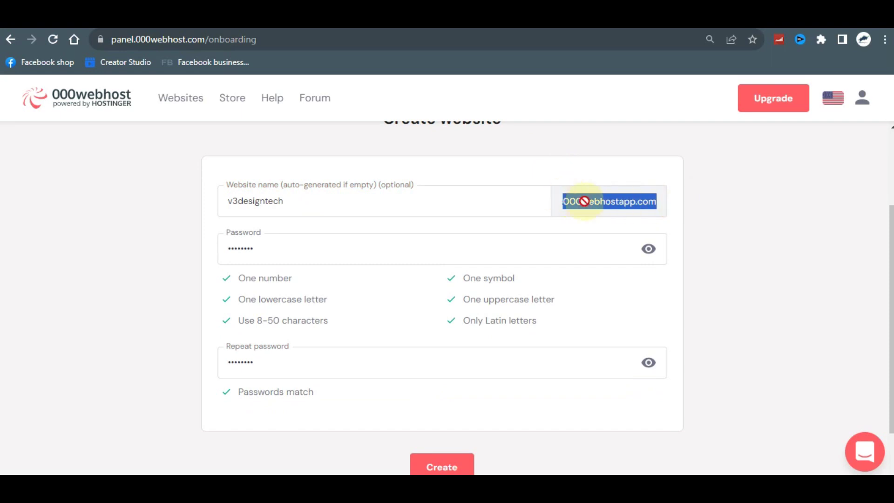
left_click_drag(573, 200, 645, 208)
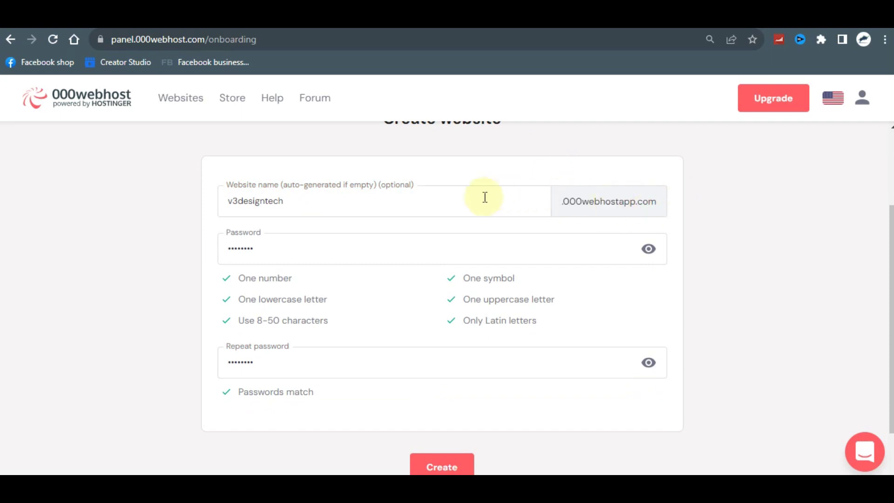
scroll(340, 264, "down", 1)
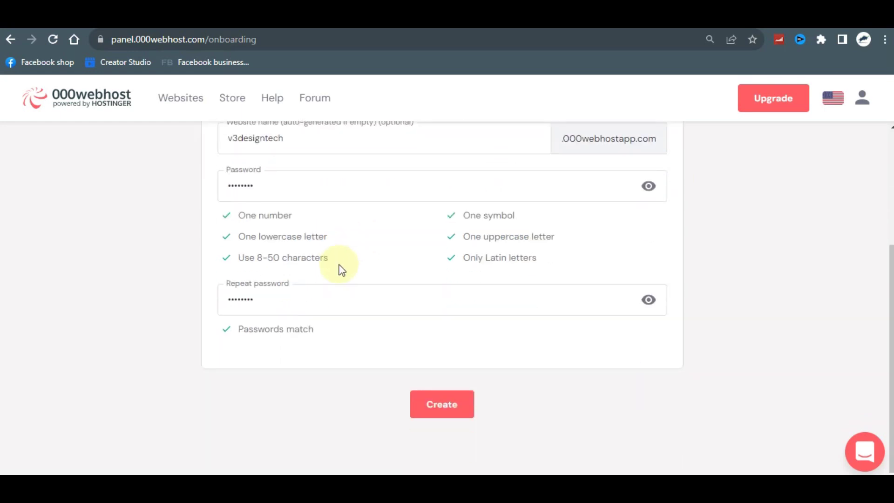
left_click(287, 298)
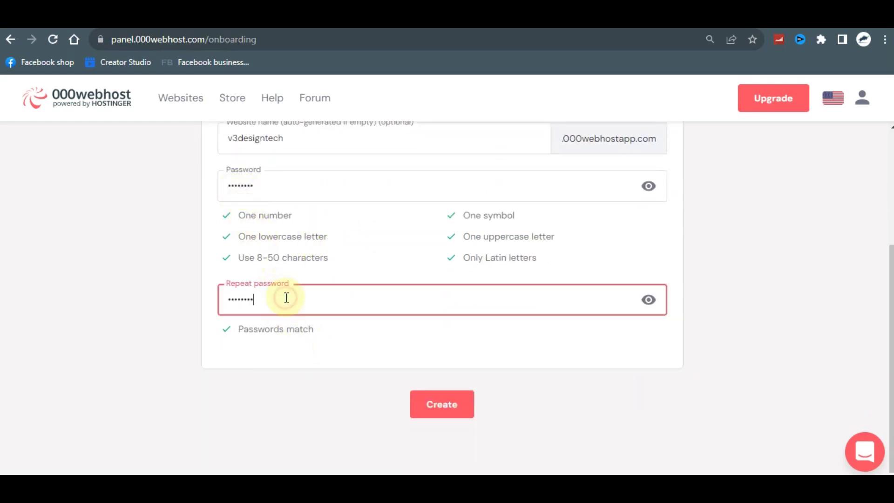
left_click(447, 404)
left_click(448, 404)
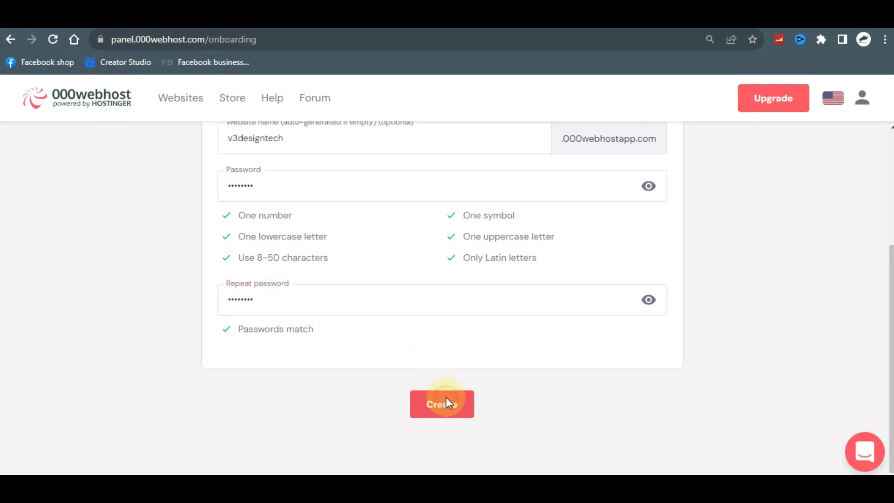
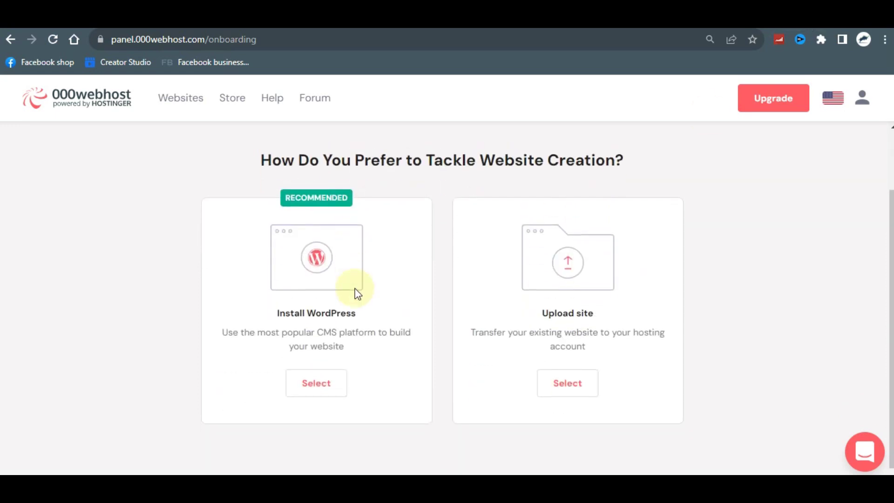
Step: Choose the WordPress install and enter the administrator email and a password
left_click(316, 379)
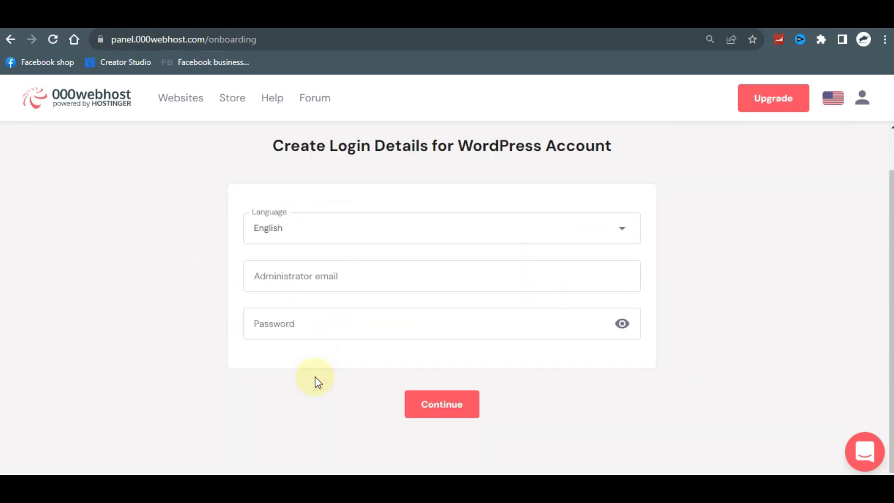
left_click(347, 283)
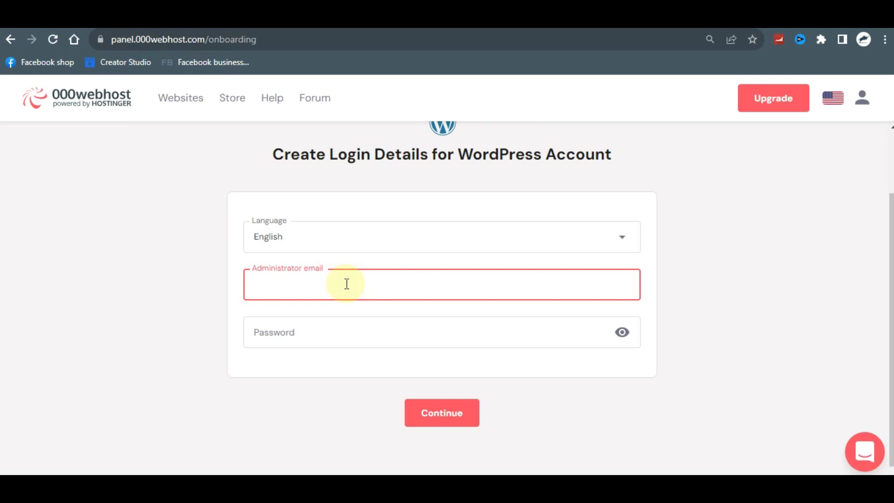
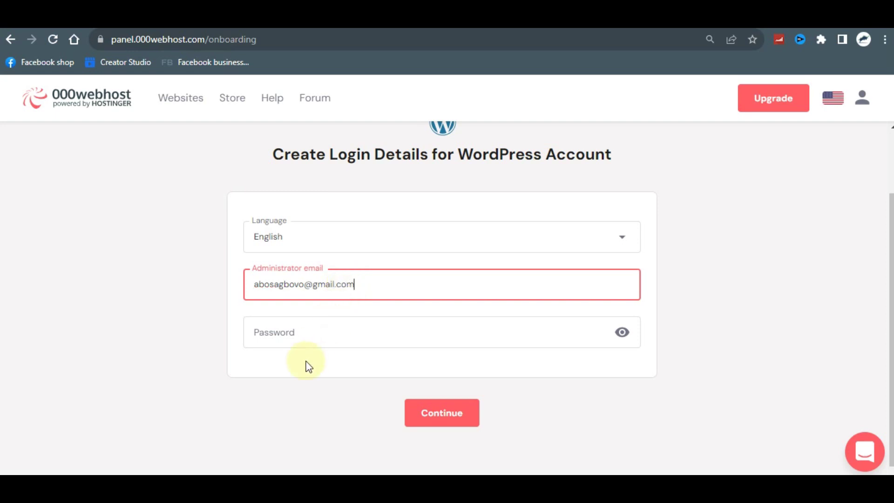
left_click(307, 338)
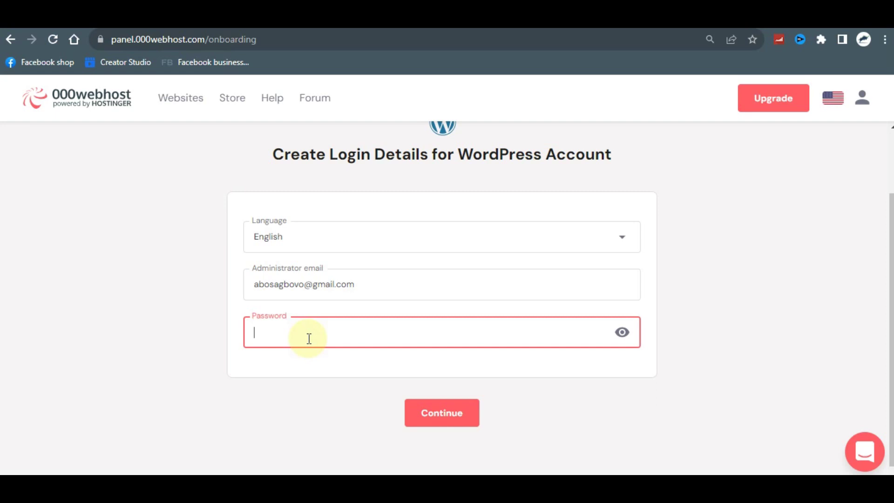
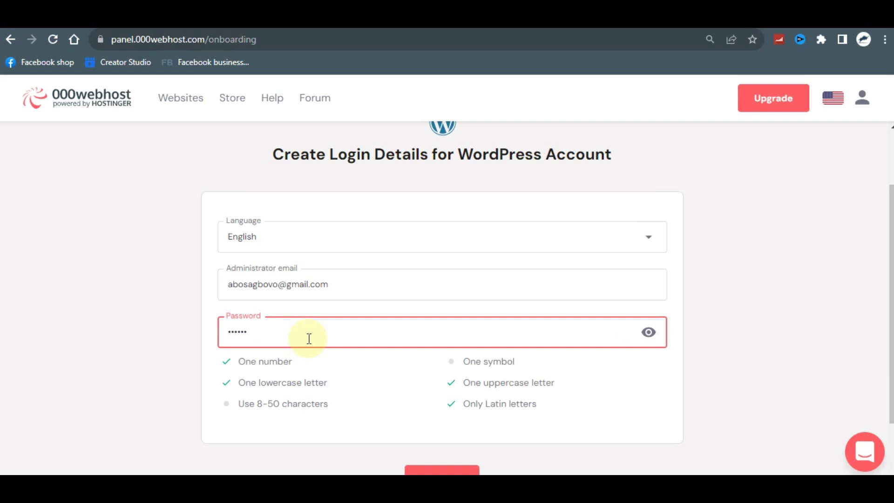
Step: Keep English as the account language and submit the WordPress account details
left_click(361, 281)
left_click(412, 238)
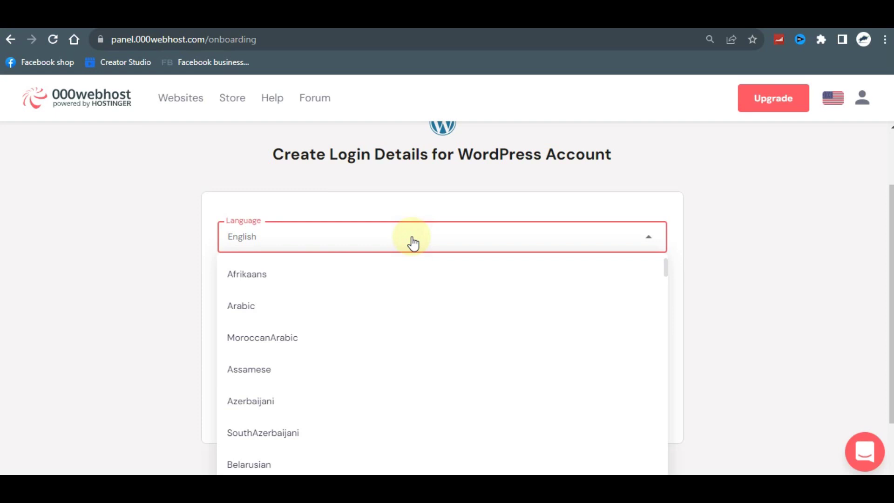
left_click(399, 209)
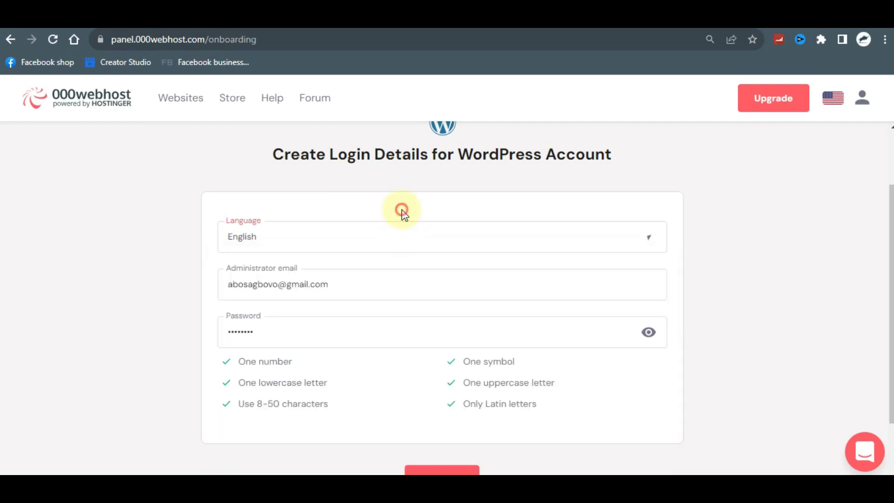
scroll(465, 363, "down", 2)
left_click(444, 409)
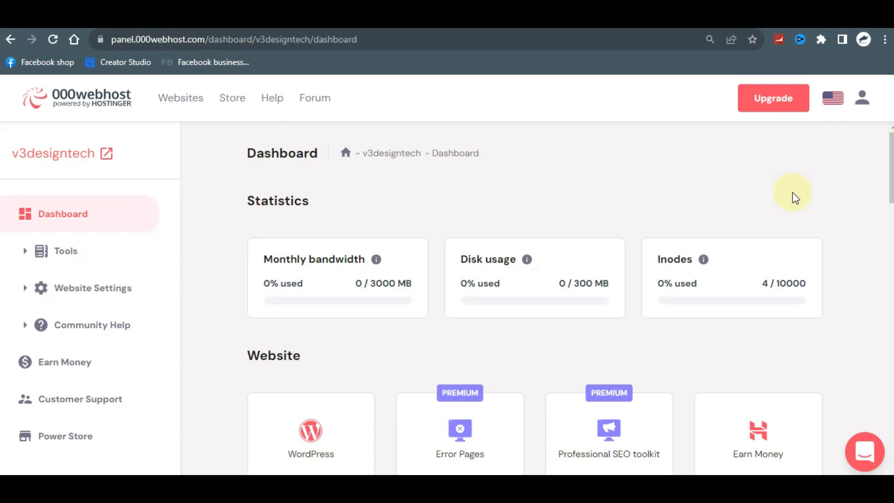
scroll(794, 198, "down", 2)
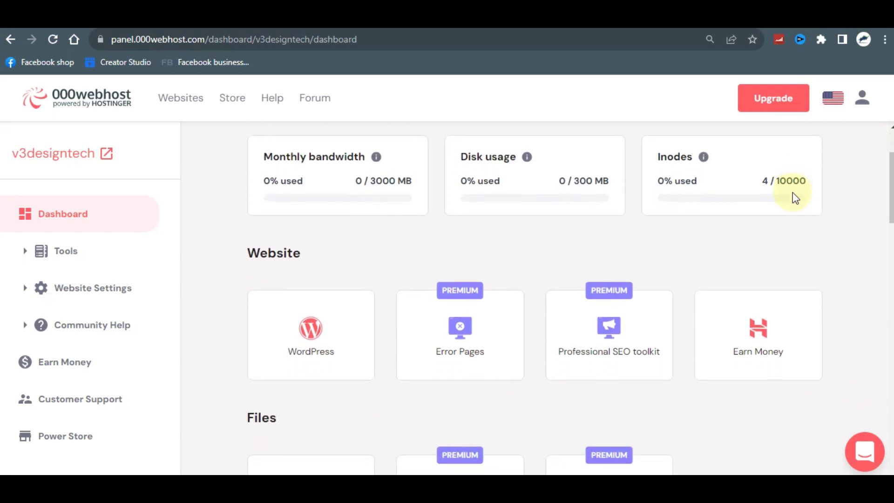
scroll(795, 197, "down", 3)
scroll(794, 198, "up", 6)
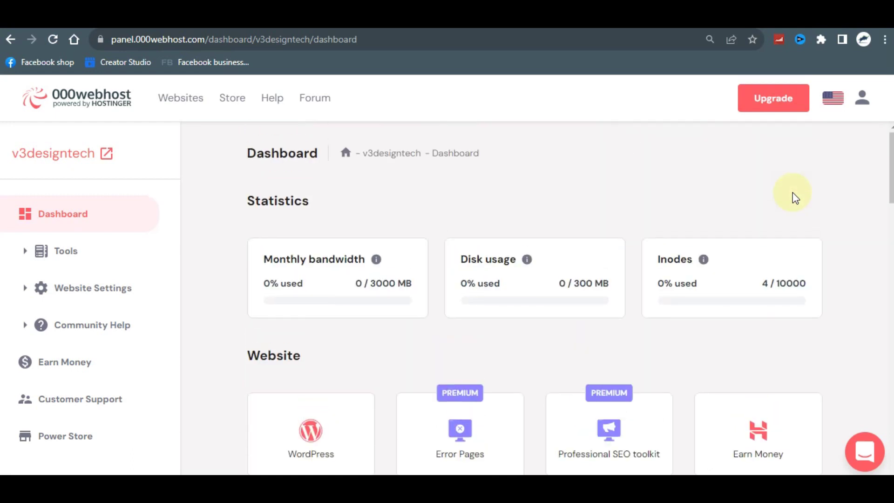
scroll(794, 198, "down", 2)
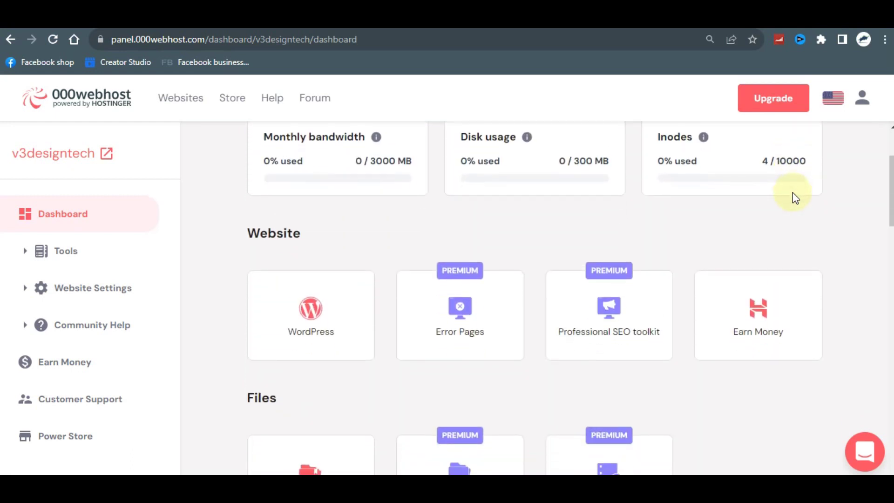
scroll(795, 198, "down", 2)
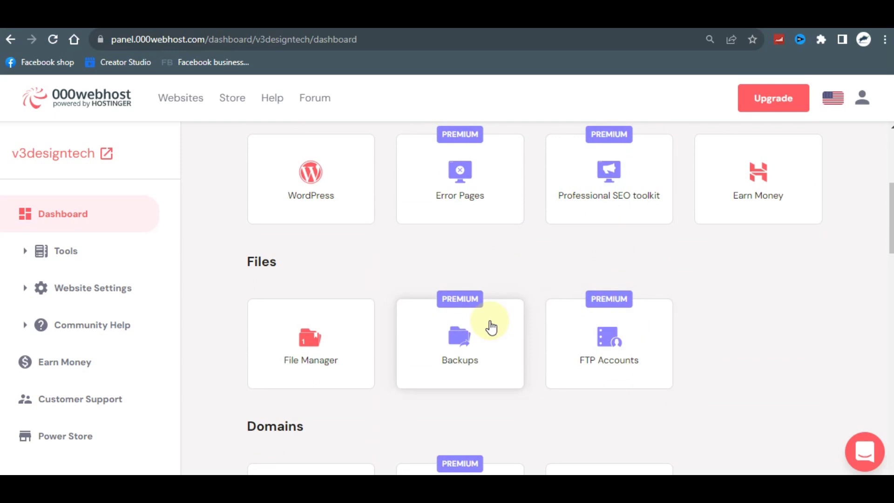
scroll(489, 326, "down", 1)
scroll(491, 327, "down", 1)
scroll(492, 413, "down", 2)
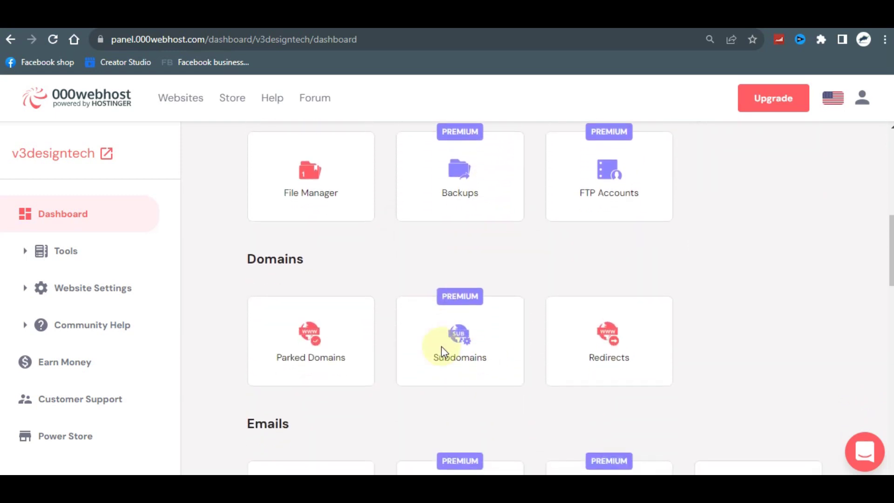
scroll(442, 353, "down", 3)
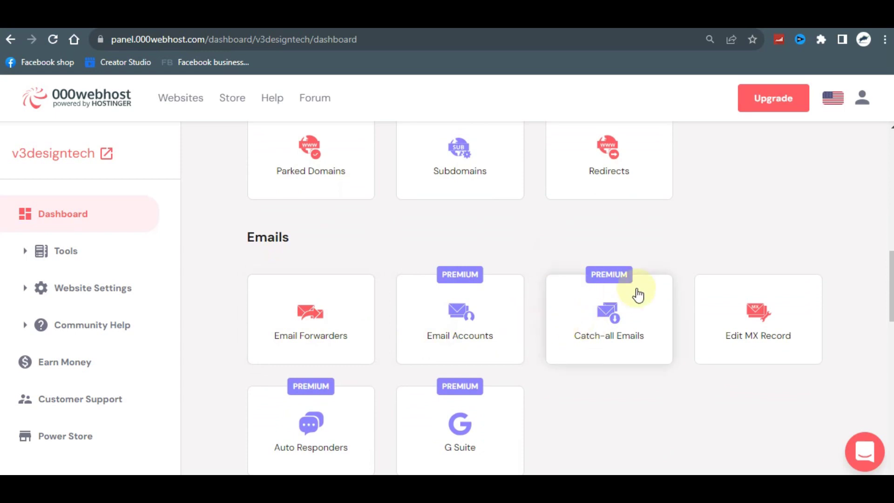
scroll(448, 341, "down", 3)
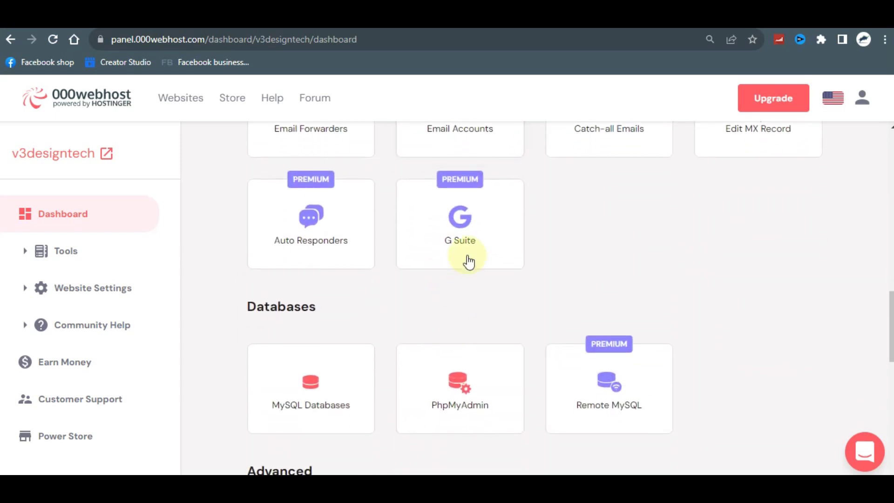
scroll(366, 299, "down", 2)
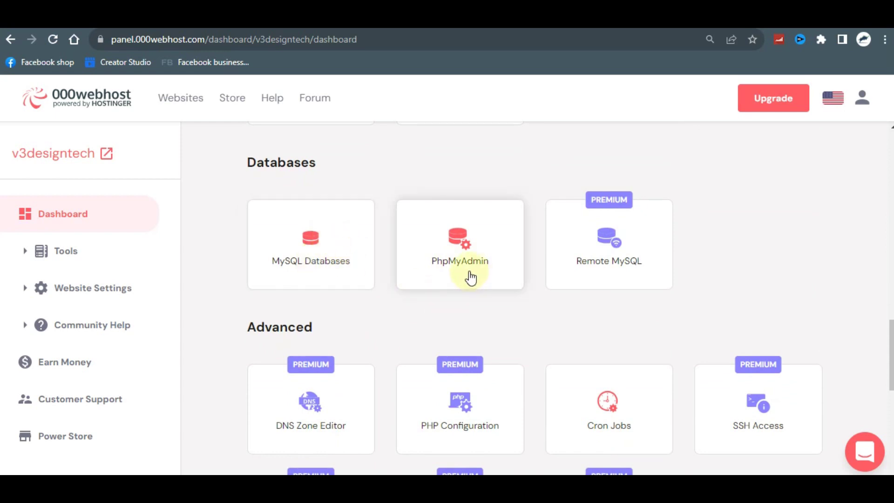
scroll(468, 272, "down", 6)
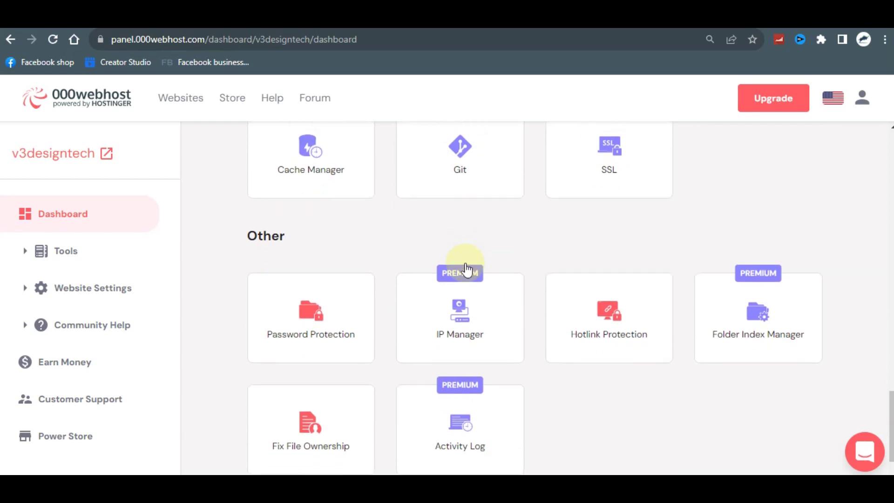
scroll(467, 269, "down", 1)
scroll(466, 269, "up", 15)
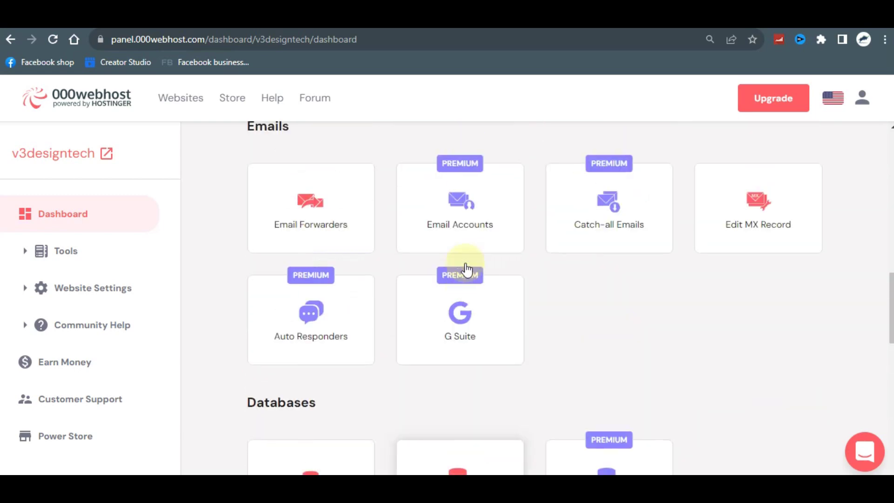
scroll(467, 269, "up", 6)
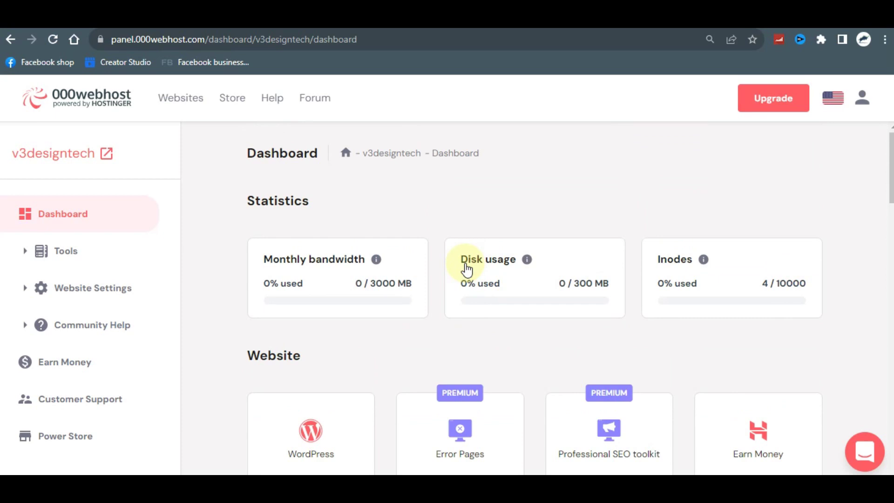
scroll(467, 269, "down", 4)
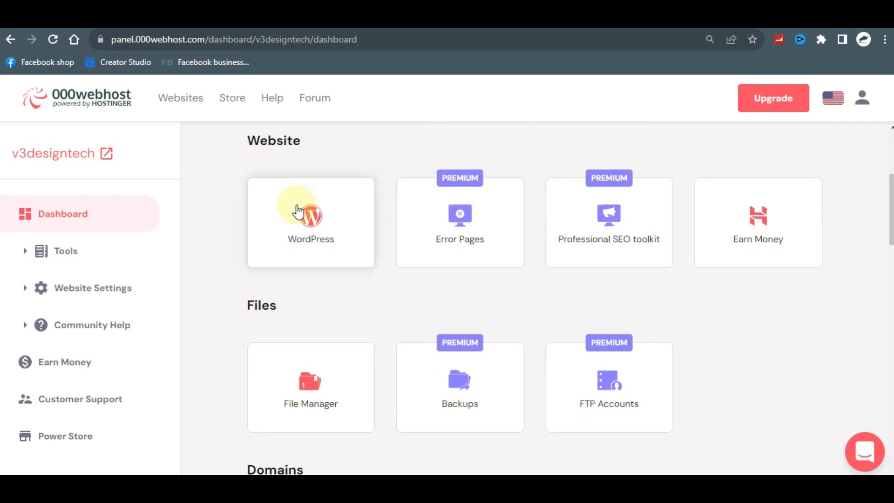
Step: Install WordPress on v3designtech.000webhostapp.com with username admin and a new admin password
left_click(298, 211)
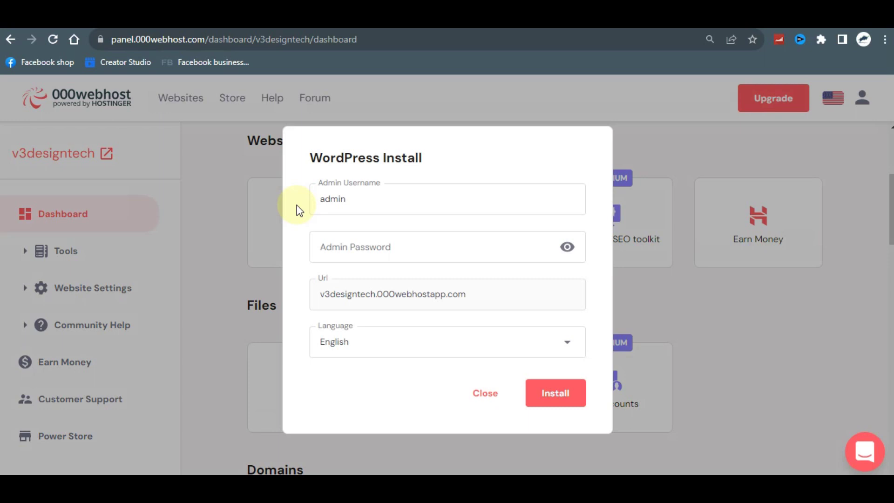
left_click(498, 294)
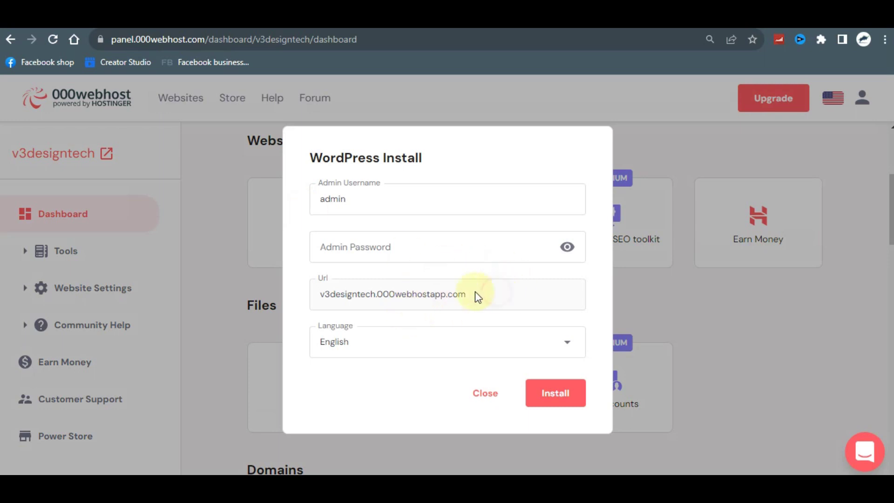
left_click_drag(453, 294, 377, 294)
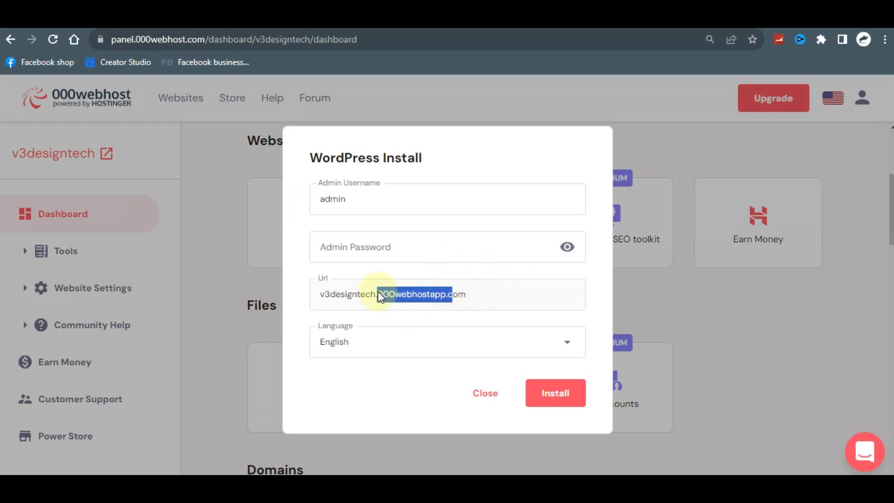
left_click(356, 254)
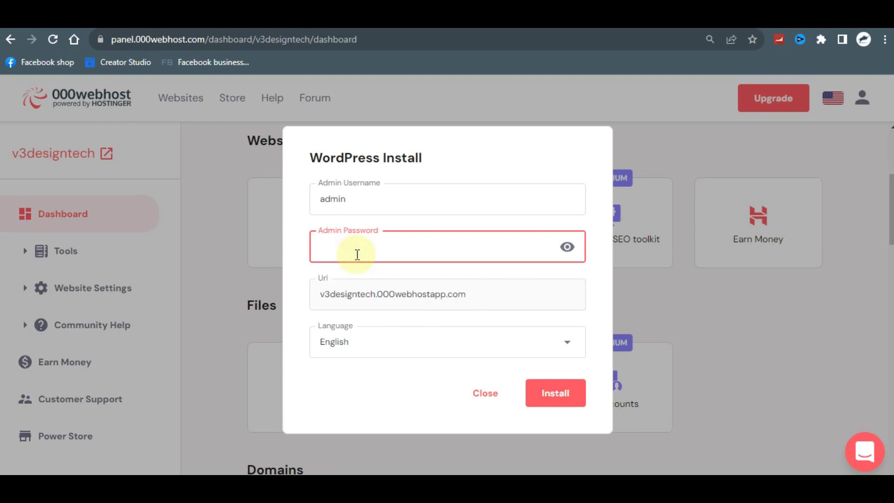
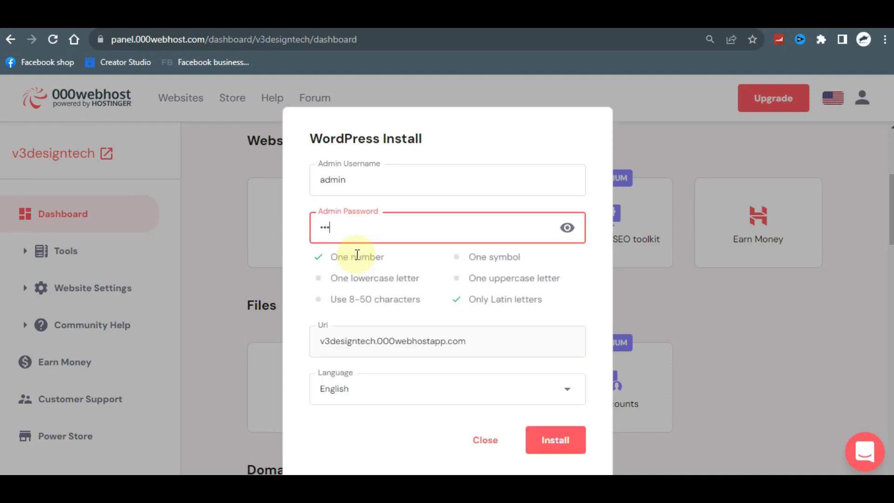
left_click(569, 439)
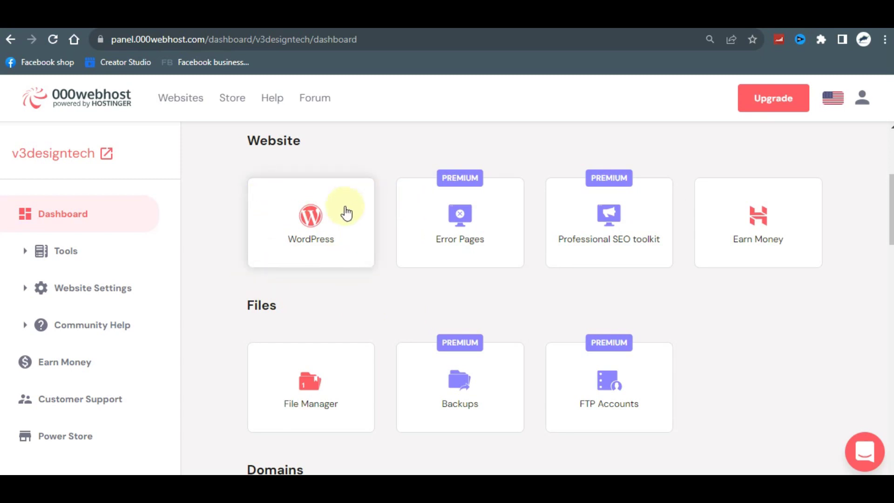
Step: Copy the v3designtech.000webhostapp.com address, load it in a new tab, and browse the blog
left_click(311, 201)
left_click_drag(488, 300, 317, 318)
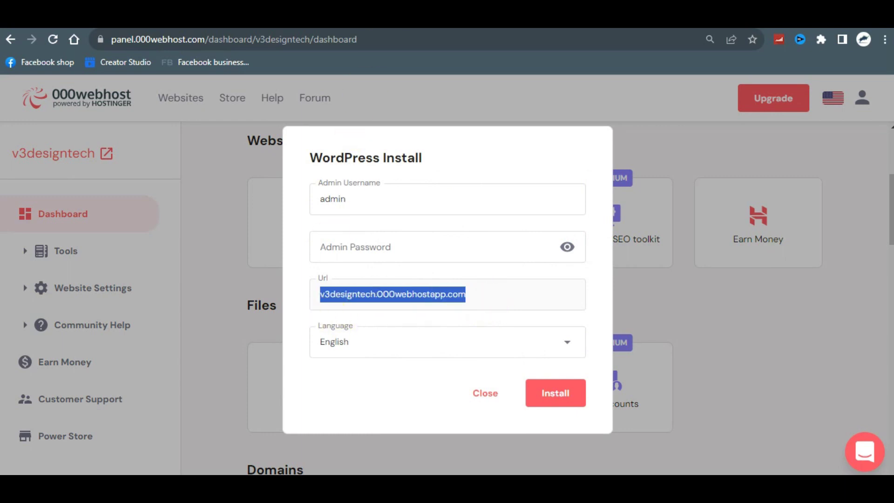
key("ctrl+c")
key("ctrl+t")
key("ctrl+v")
key("Return")
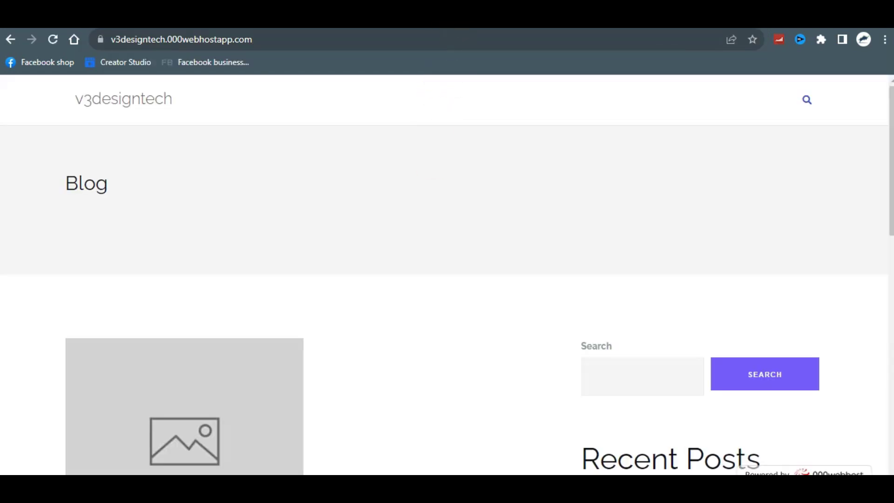
scroll(373, 237, "down", 10)
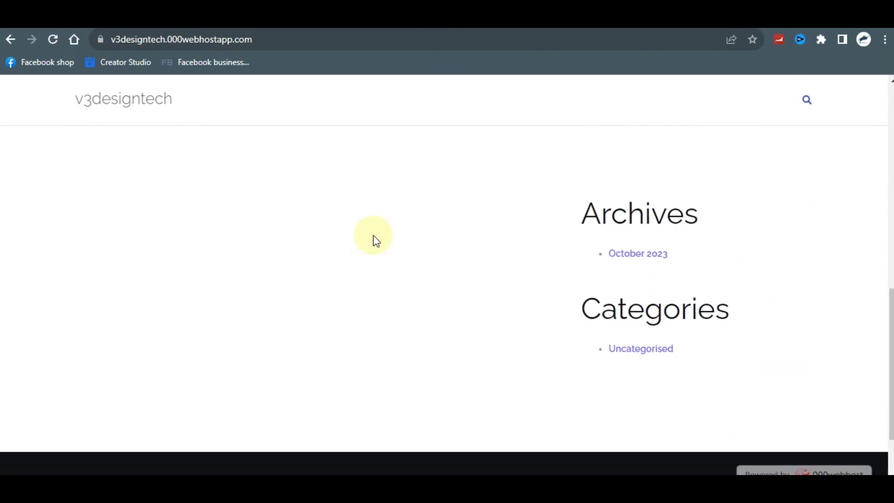
scroll(376, 240, "up", 10)
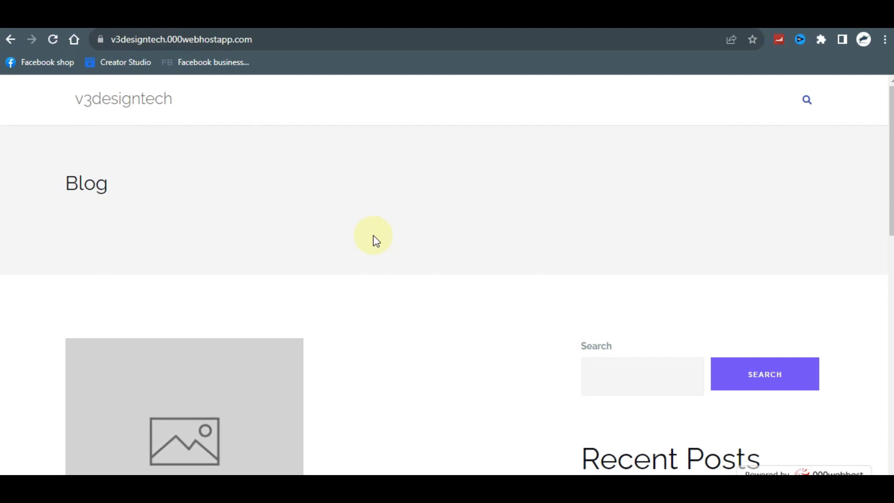
Step: Append /wp-admin to the site address to reach the admin login page
left_click(267, 39)
key("End")
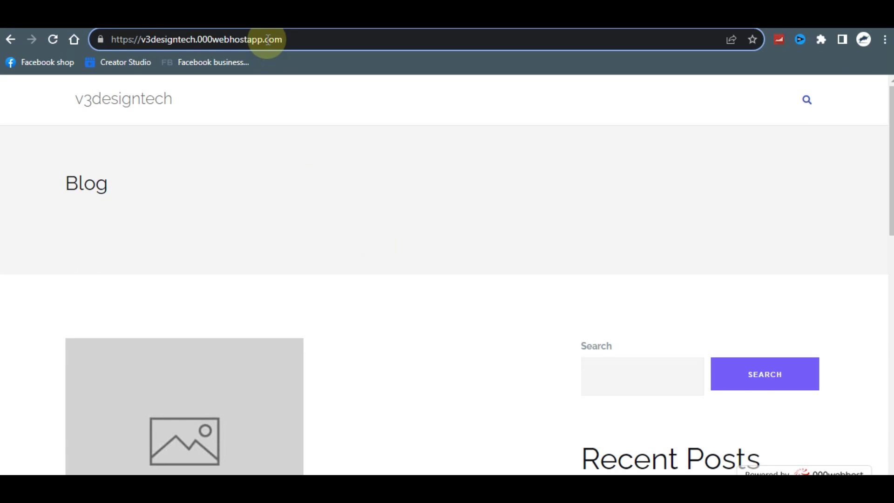
type("/wp")
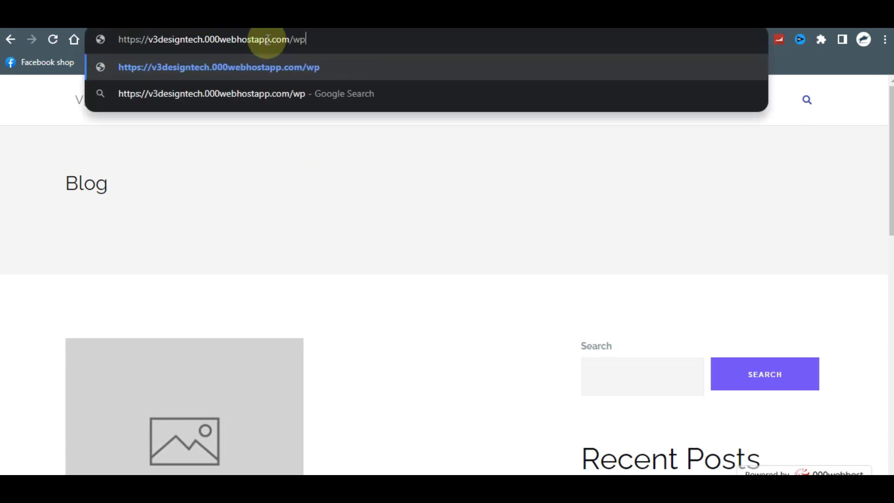
type("-admin")
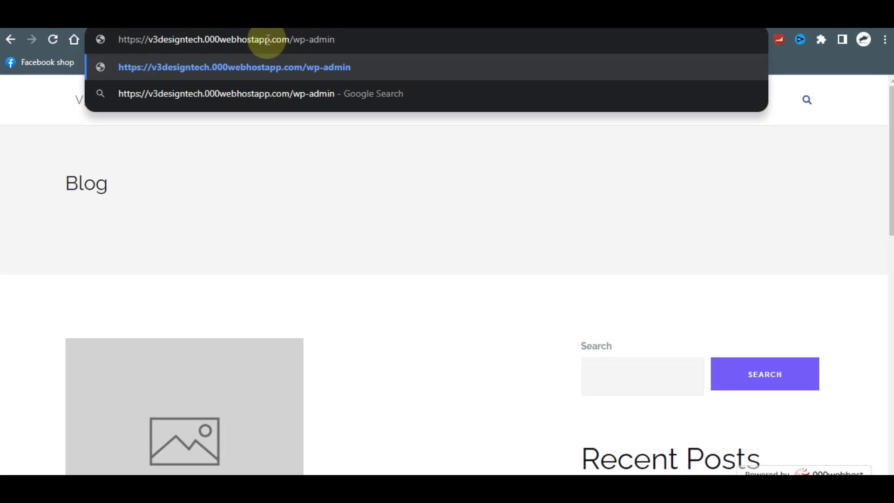
key("Return")
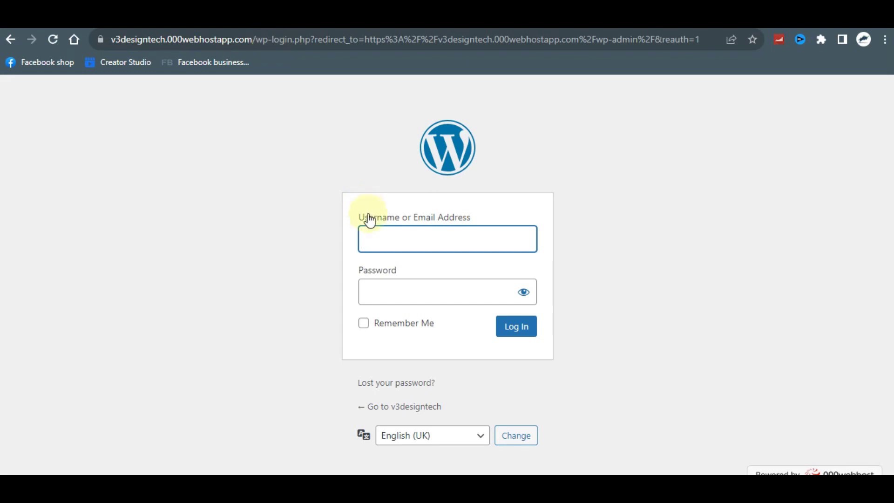
Step: Log in with the admin username and password, retrying after the wrong-password error
left_click(393, 236)
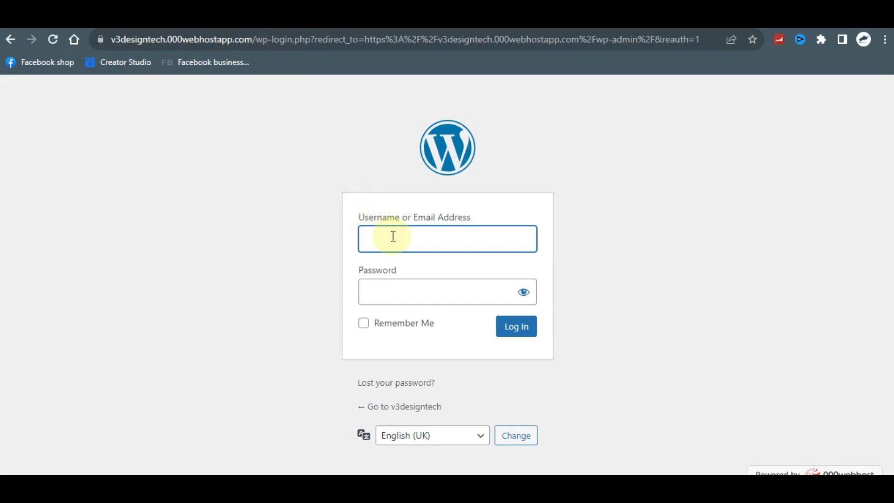
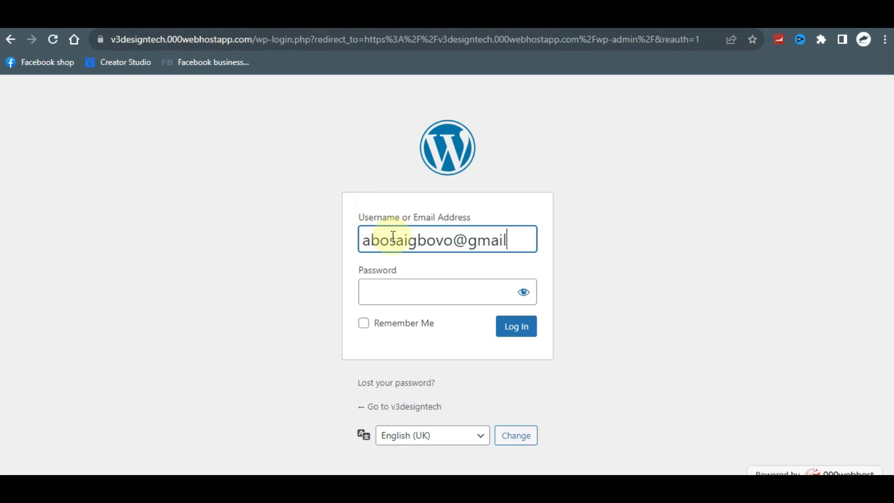
left_click(412, 302)
type("a*****")
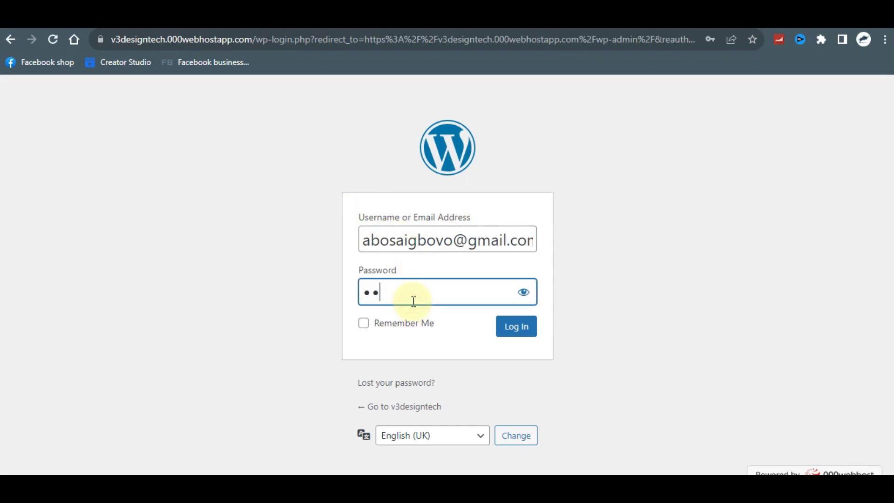
type("**")
left_click(501, 326)
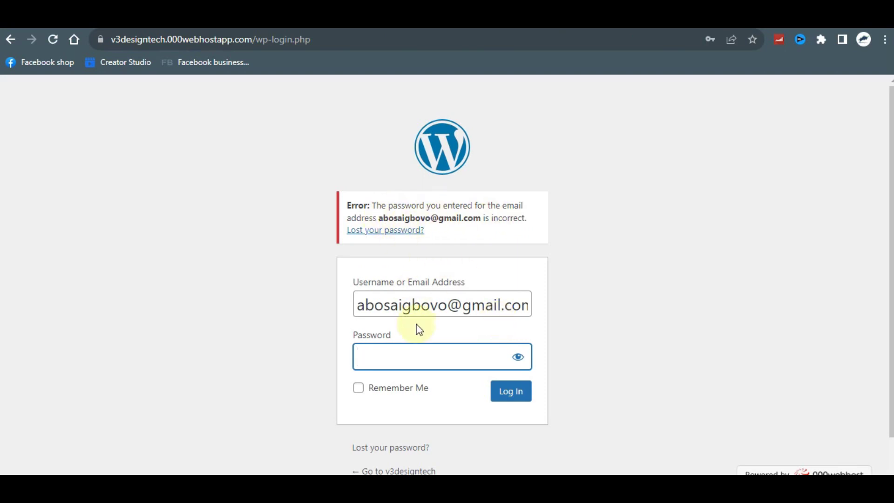
type("•••••••••")
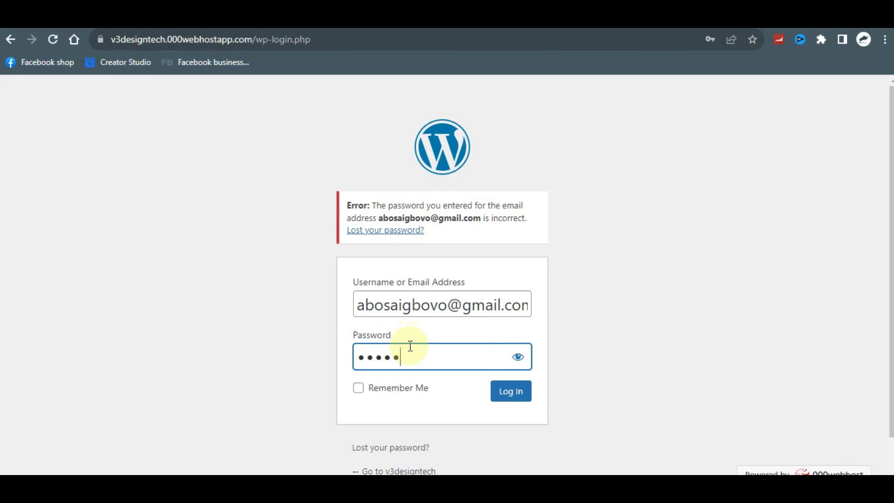
left_click(512, 393)
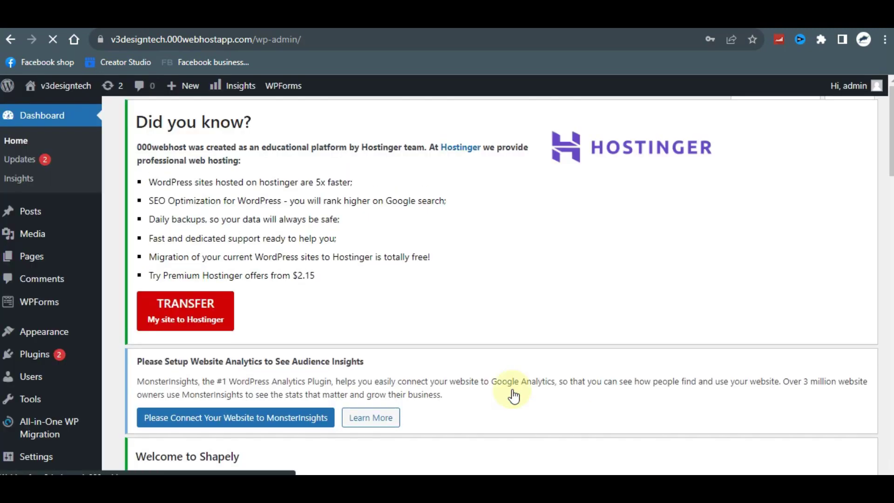
scroll(514, 395, "down", 10)
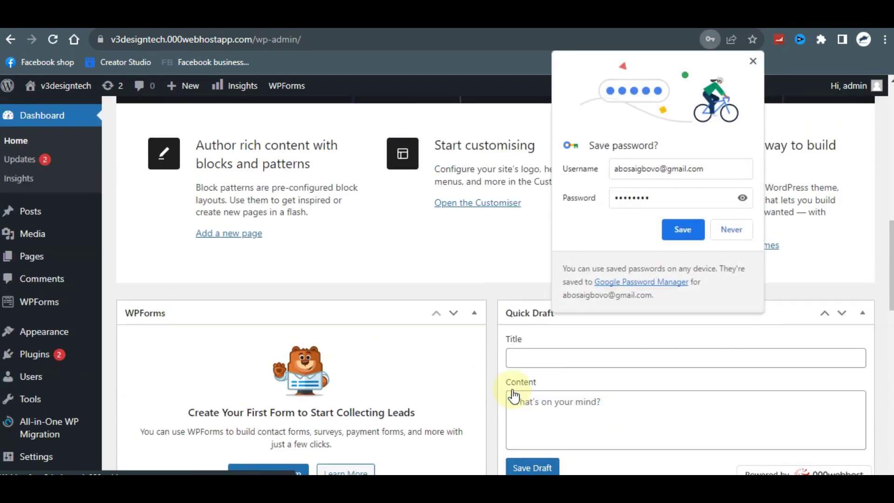
scroll(513, 396, "up", 3)
left_click(751, 62)
scroll(433, 259, "up", 1)
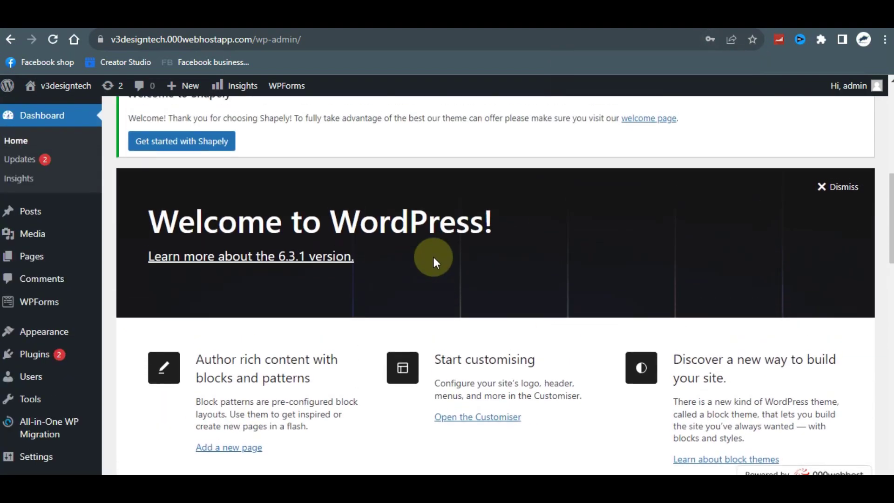
scroll(216, 360, "down", 6)
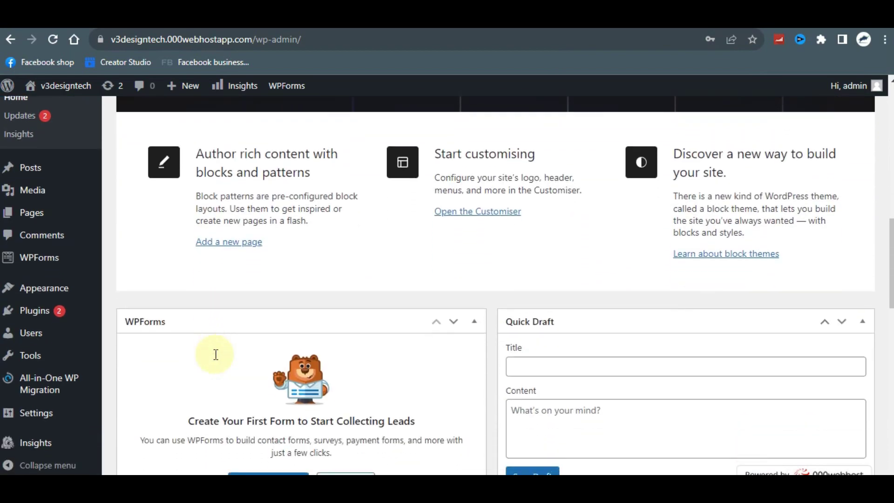
scroll(214, 356, "up", 7)
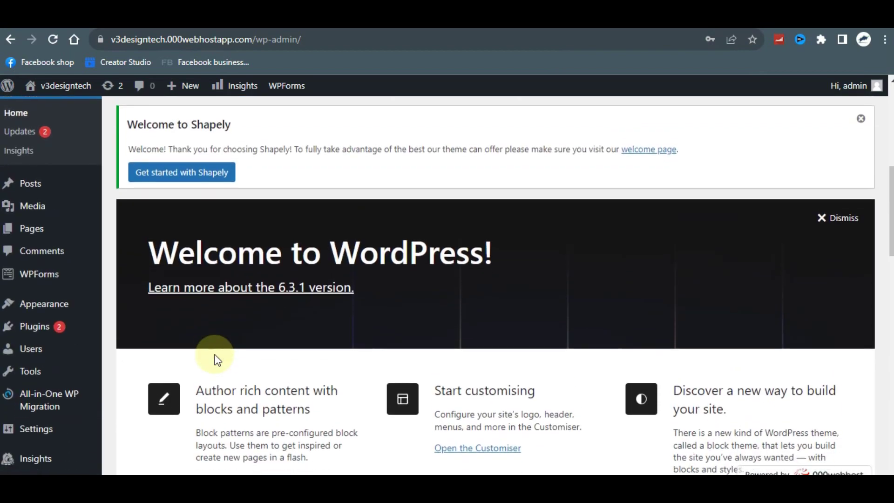
scroll(248, 279, "down", 5)
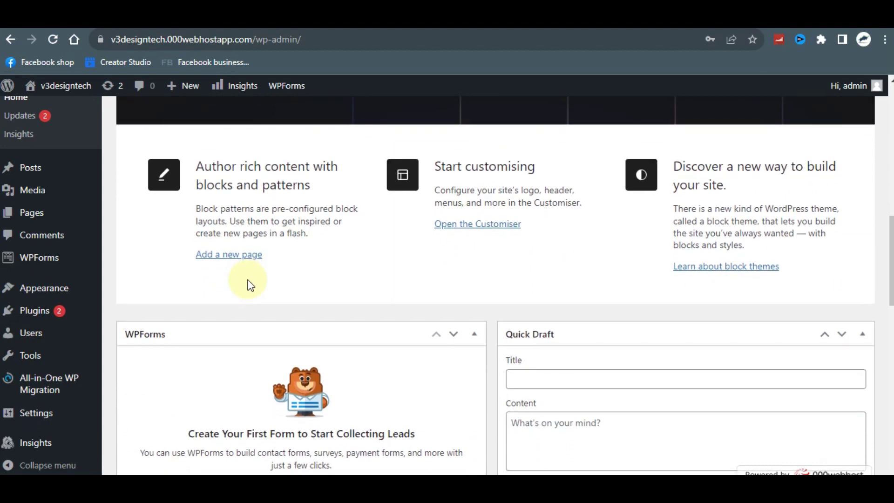
mouse_move(42, 389)
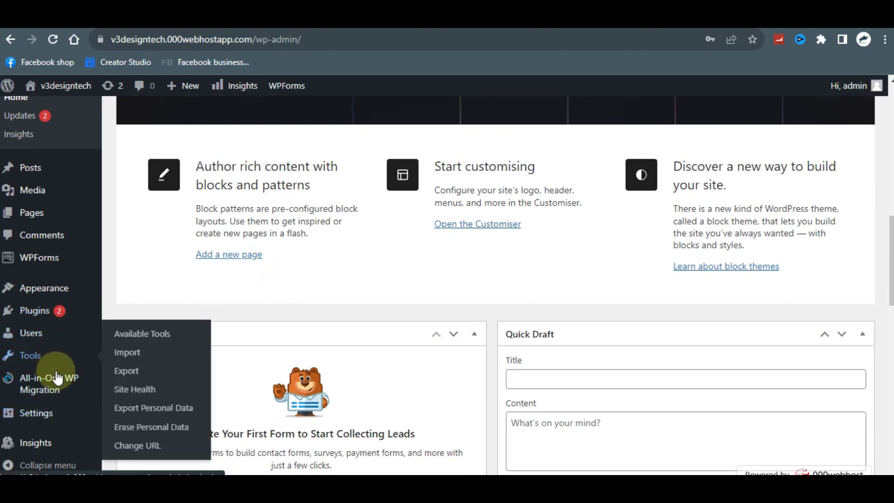
scroll(325, 281, "up", 1)
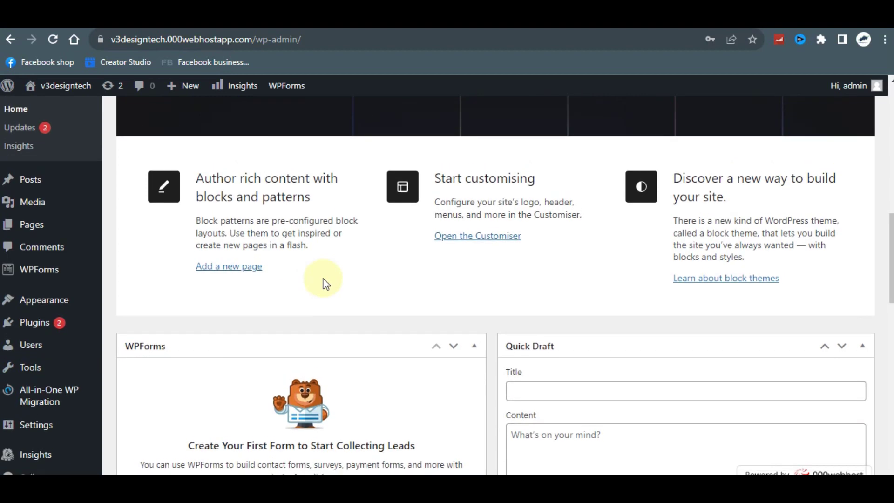
mouse_move(59, 300)
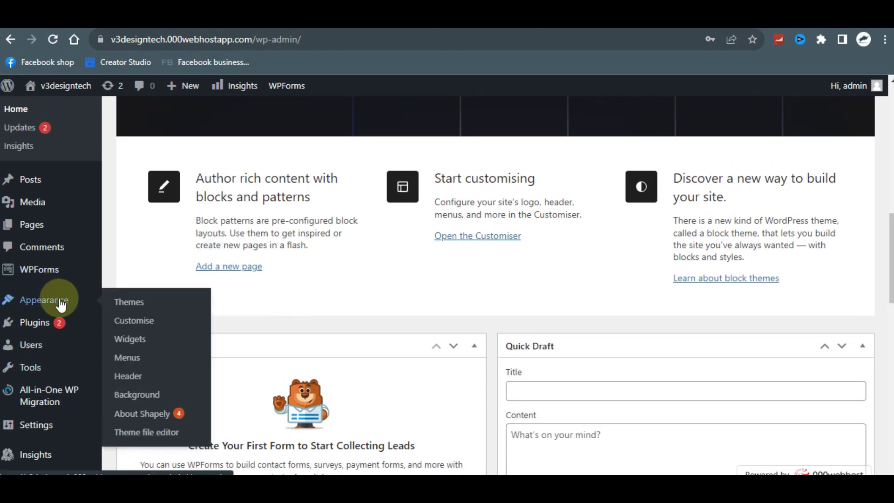
Step: Review the four installed themes with Shapely active, then go to Add New themes
left_click(126, 304)
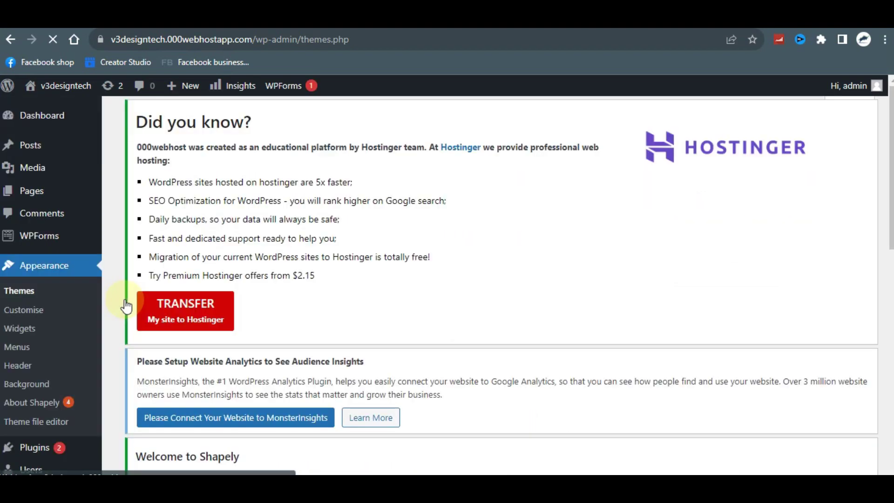
scroll(363, 314, "down", 5)
scroll(363, 315, "down", 2)
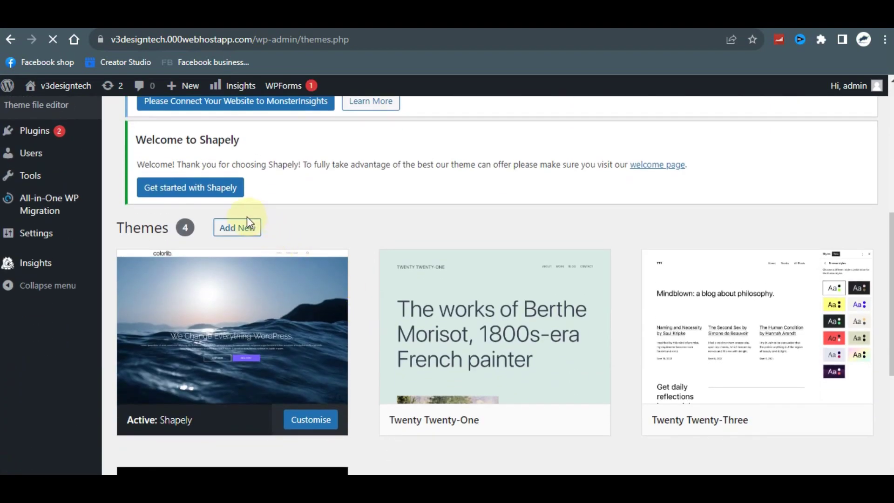
scroll(298, 280, "down", 5)
scroll(293, 279, "up", 10)
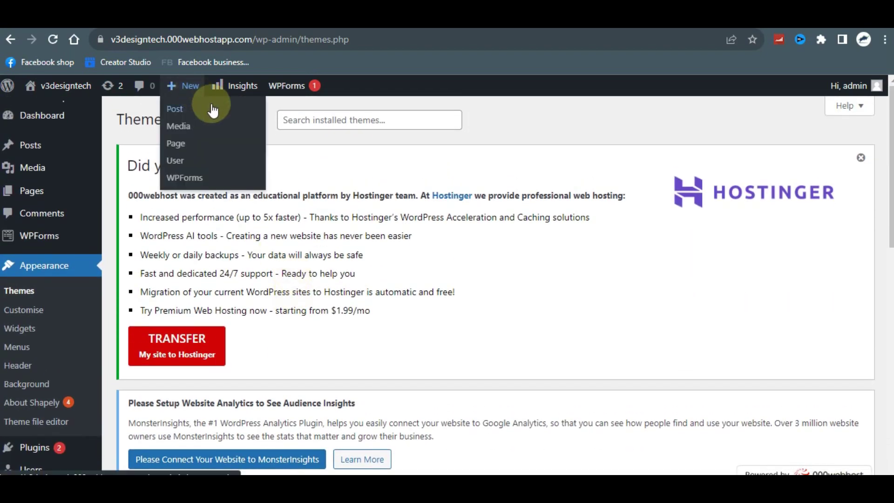
left_click(246, 124)
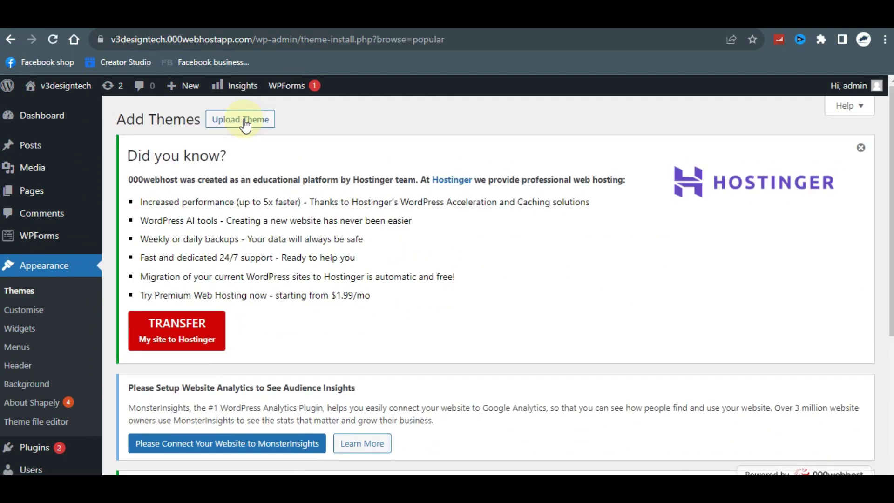
Step: Install the Astra theme from the theme browser and activate it
scroll(409, 378, "down", 1)
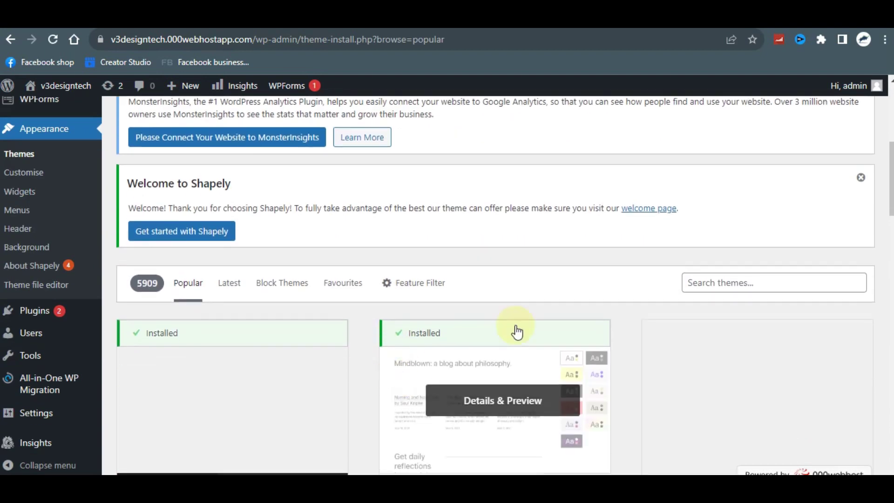
scroll(624, 292, "down", 7)
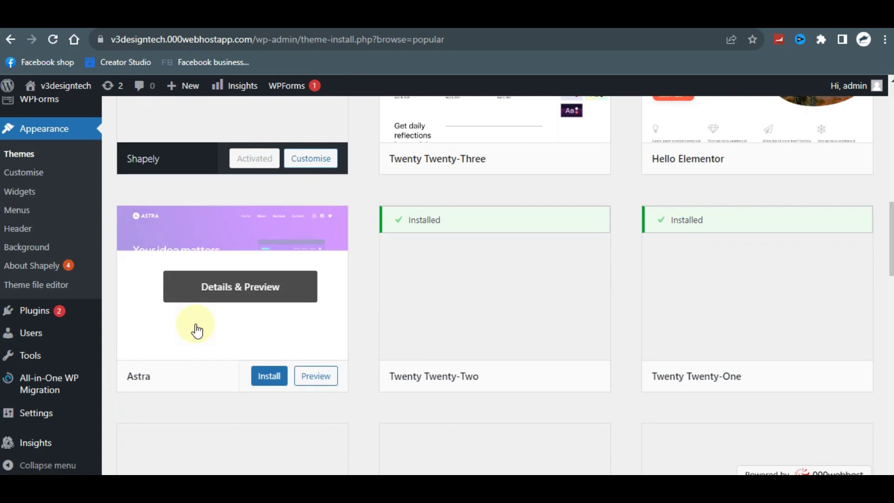
left_click(277, 377)
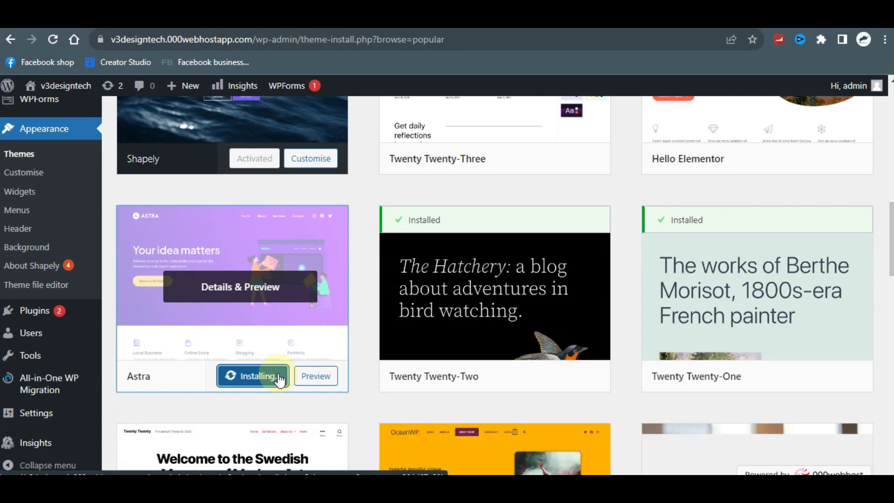
left_click(251, 378)
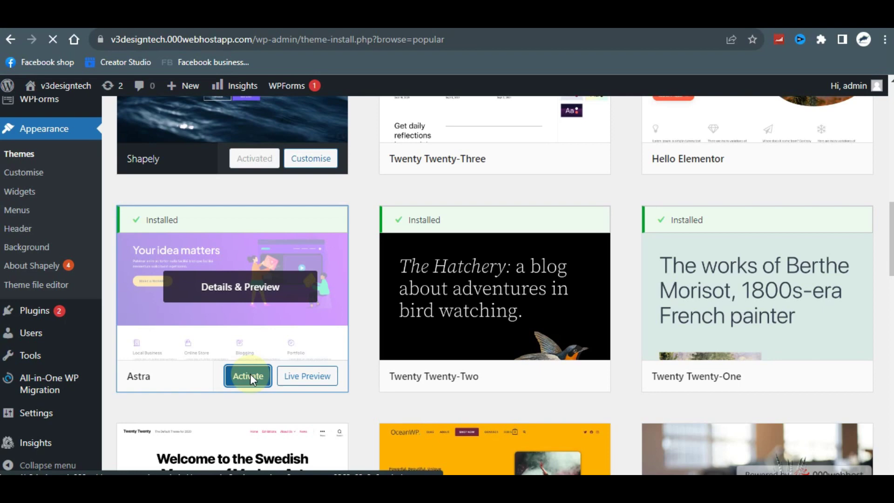
left_click(250, 377)
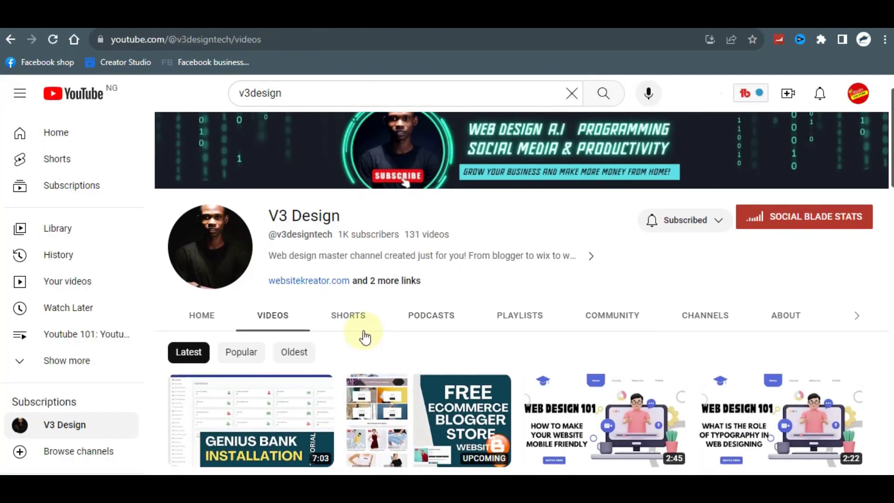
Step: Show the channel's PLAYLISTS tab, reload it, and scroll to the Wordpress Tutorial playlist
left_click(531, 321)
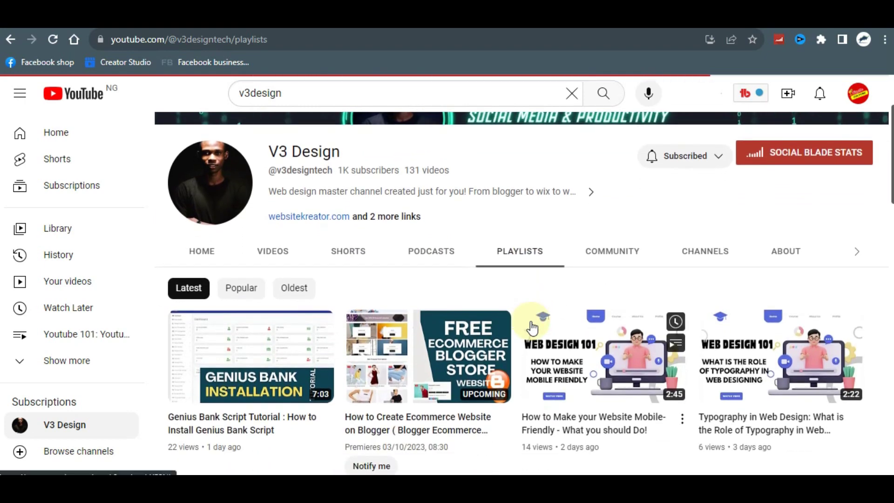
left_click(521, 253)
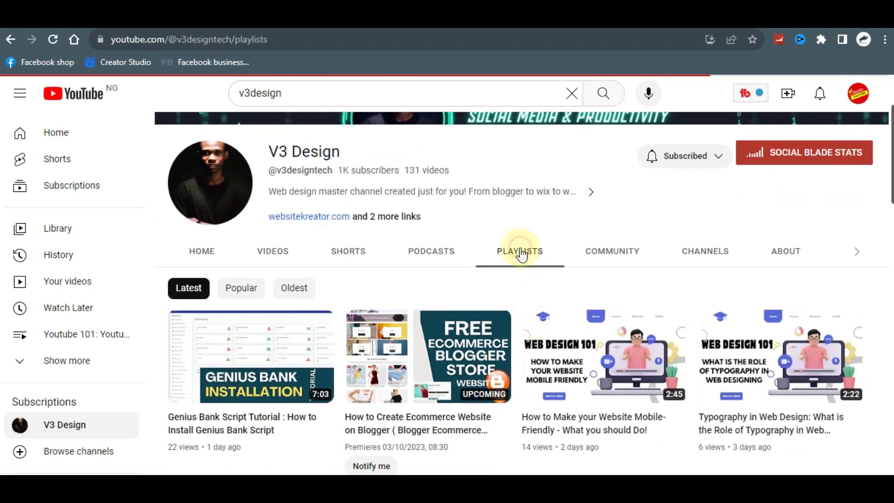
left_click(388, 34)
key("Return")
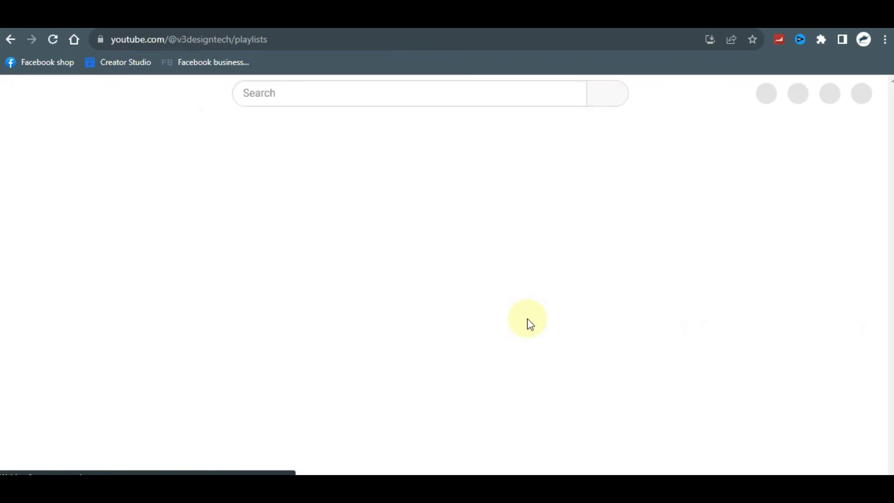
scroll(495, 303, "down", 3)
scroll(497, 305, "down", 2)
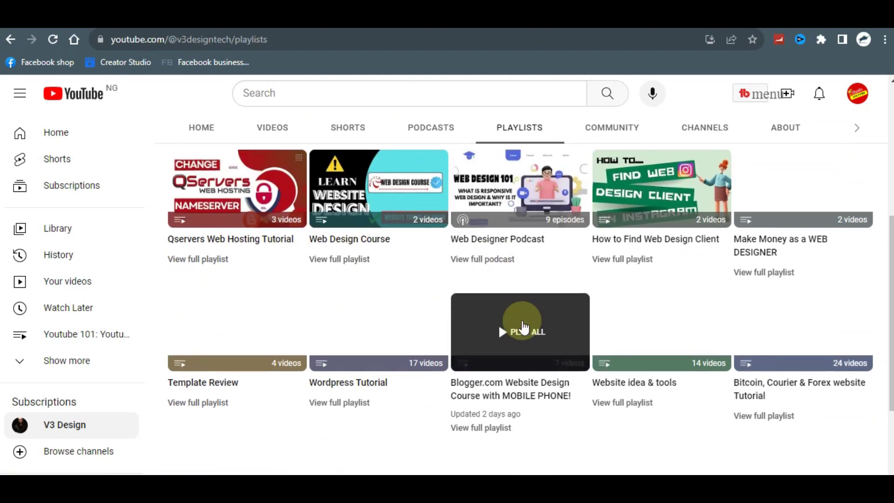
scroll(757, 341, "down", 2)
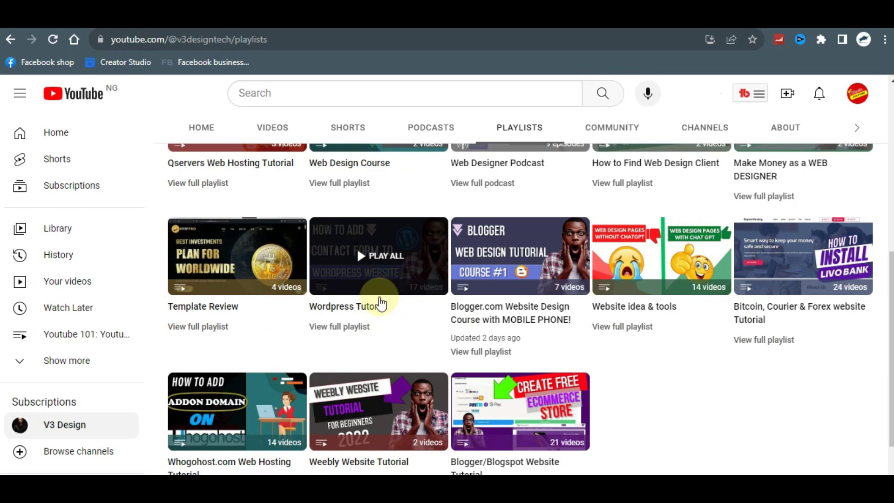
scroll(380, 300, "down", 1)
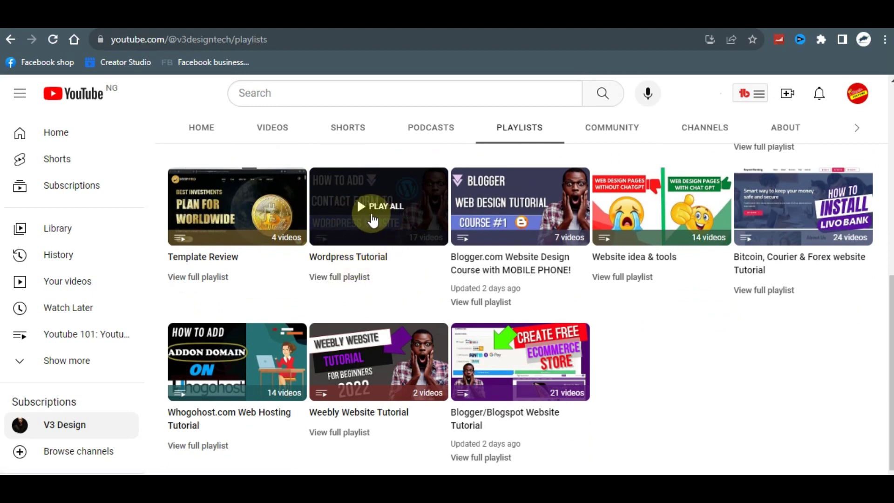
scroll(371, 213, "up", 2)
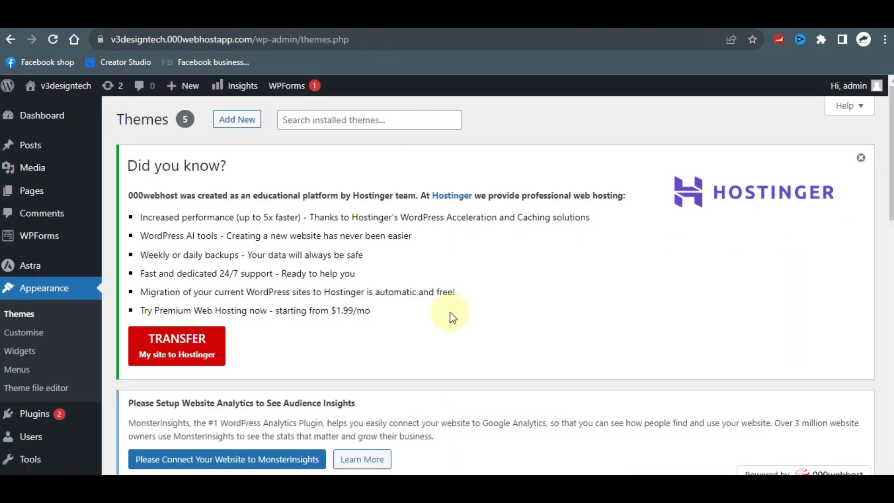
scroll(451, 315, "down", 2)
Step: Install Astra's Starter Templates, reload the blank page, then return to Appearance > Themes
scroll(451, 316, "down", 6)
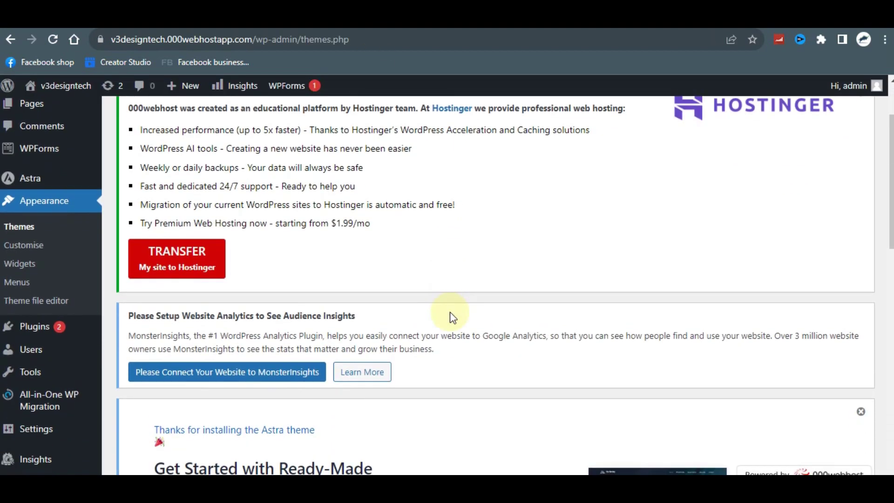
scroll(450, 311, "down", 1)
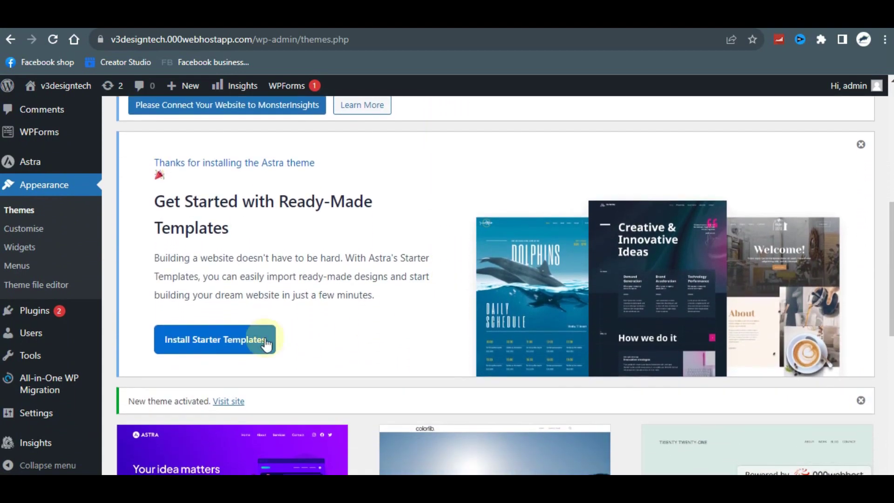
left_click(238, 345)
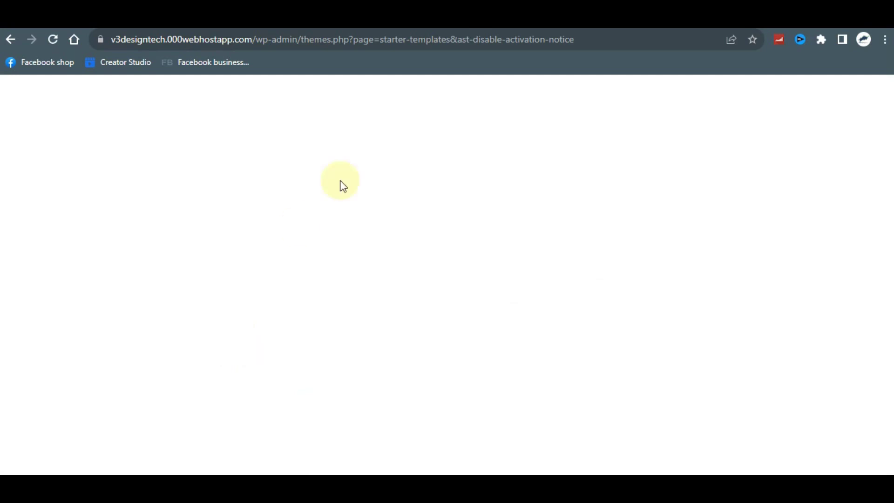
left_click(50, 40)
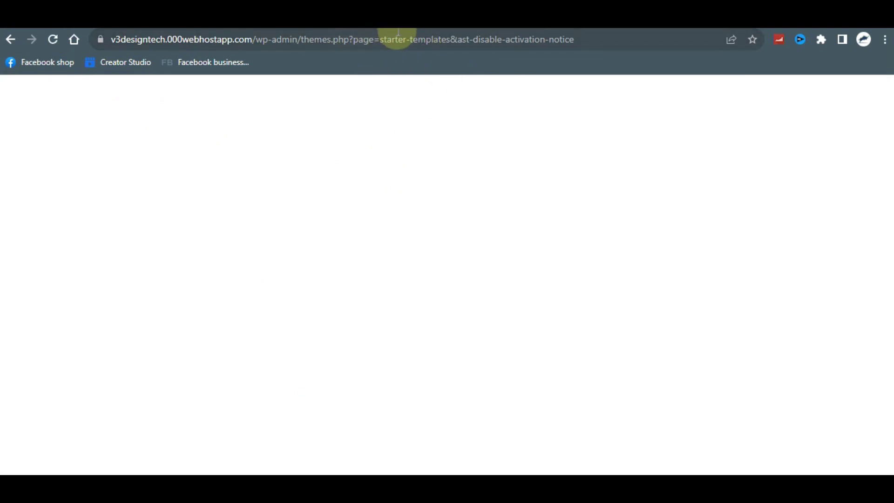
left_click(615, 34)
key("Return")
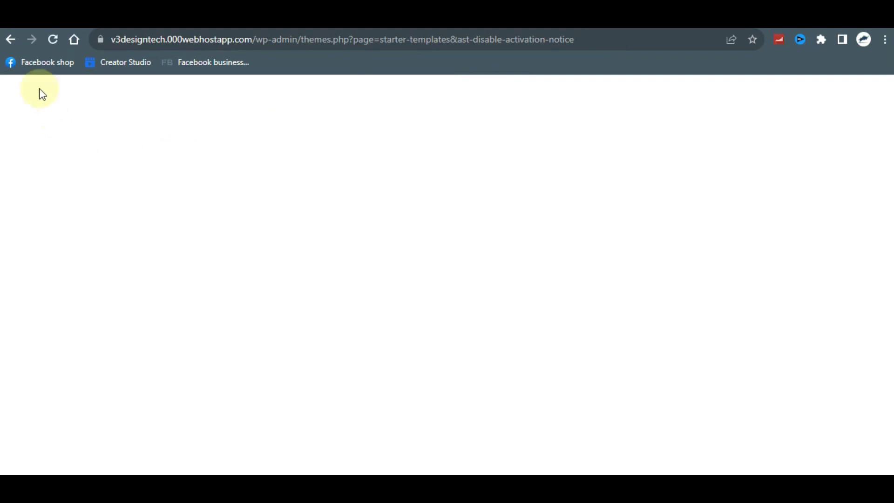
left_click(10, 40)
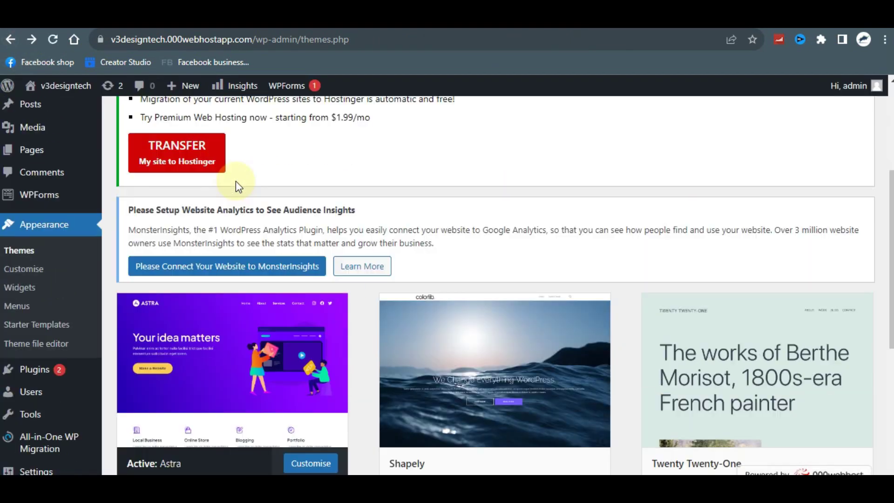
scroll(235, 180, "up", 3)
Step: Go to Plugins > Add New
mouse_move(34, 400)
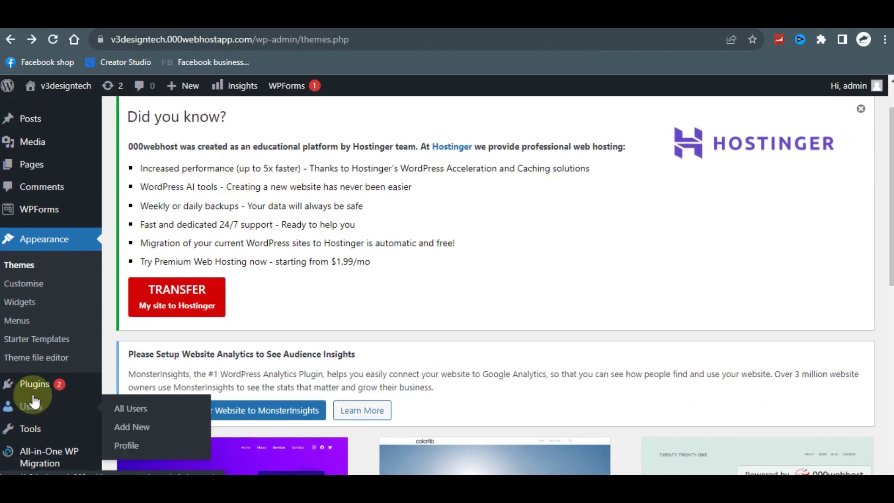
mouse_move(32, 385)
left_click(153, 404)
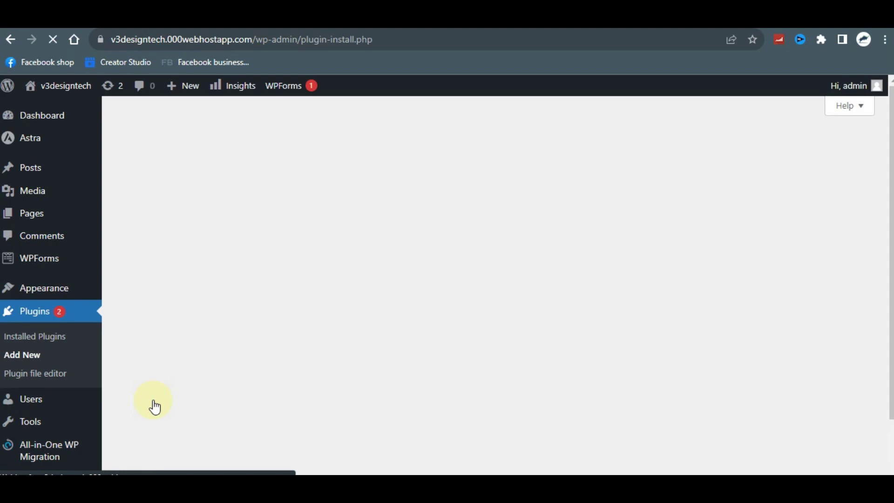
scroll(155, 406, "down", 3)
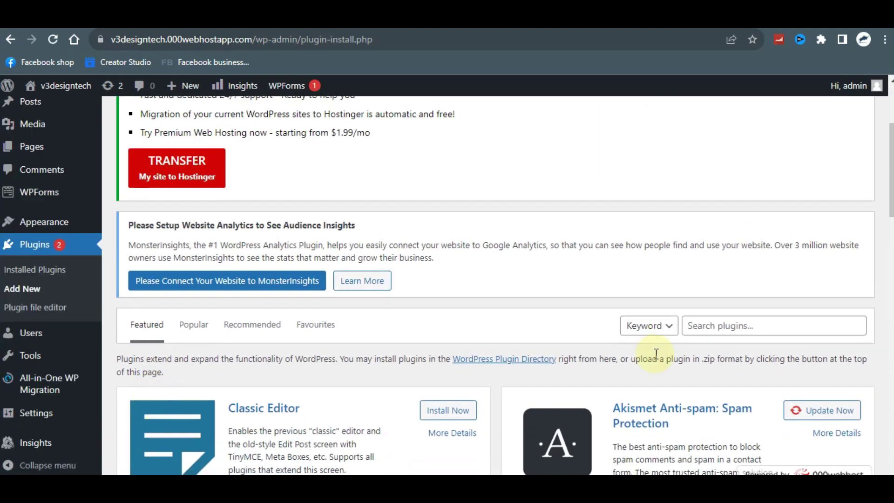
Step: Search plugins for 'demo importer' and scroll through the demo-import results
left_click(769, 323)
type("demo importer")
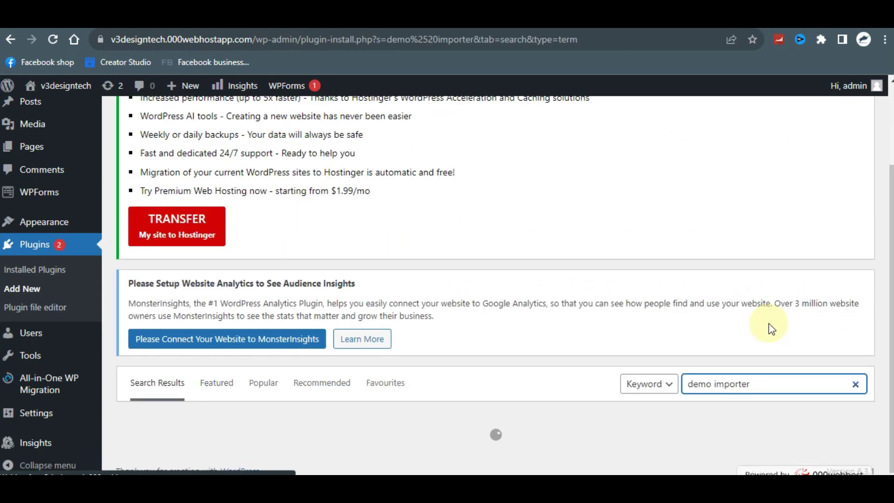
scroll(749, 382, "down", 1)
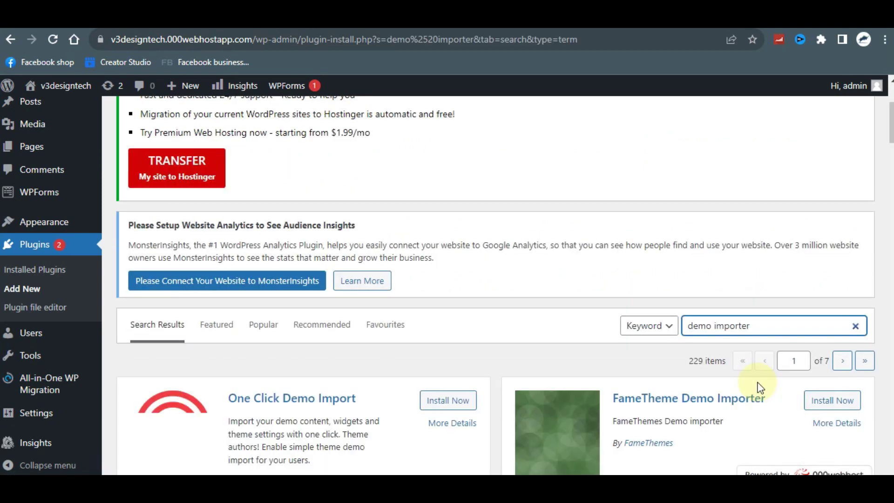
scroll(758, 389, "down", 2)
scroll(759, 387, "down", 2)
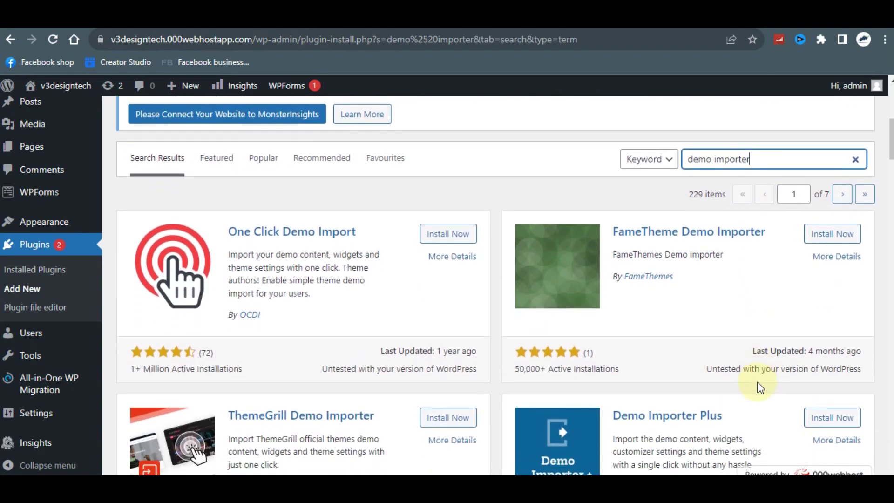
scroll(759, 388, "down", 8)
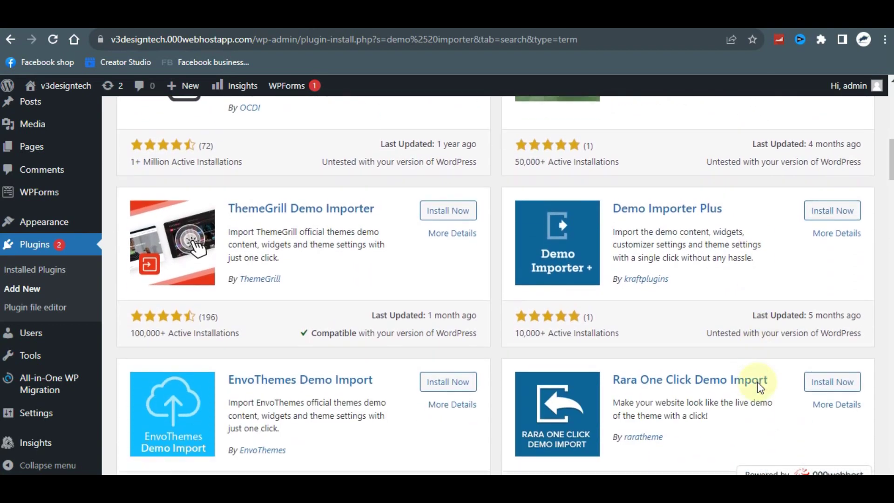
scroll(760, 387, "down", 2)
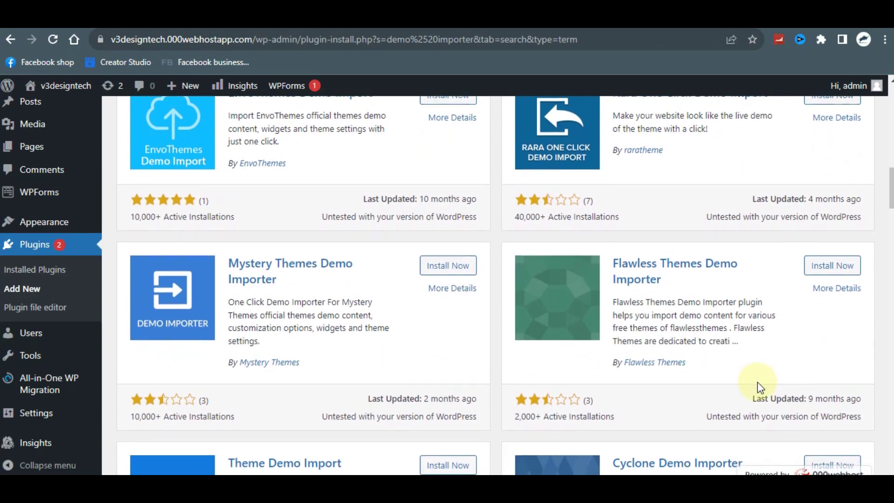
scroll(758, 382, "down", 10)
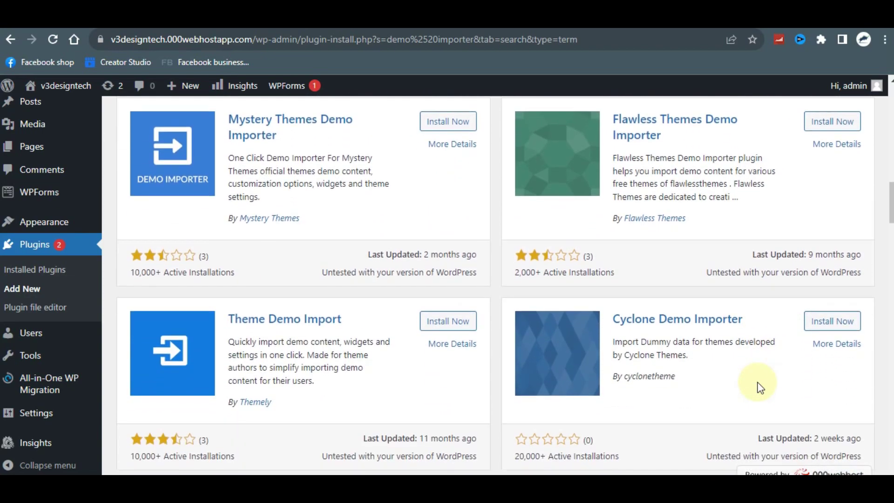
scroll(758, 373, "down", 1)
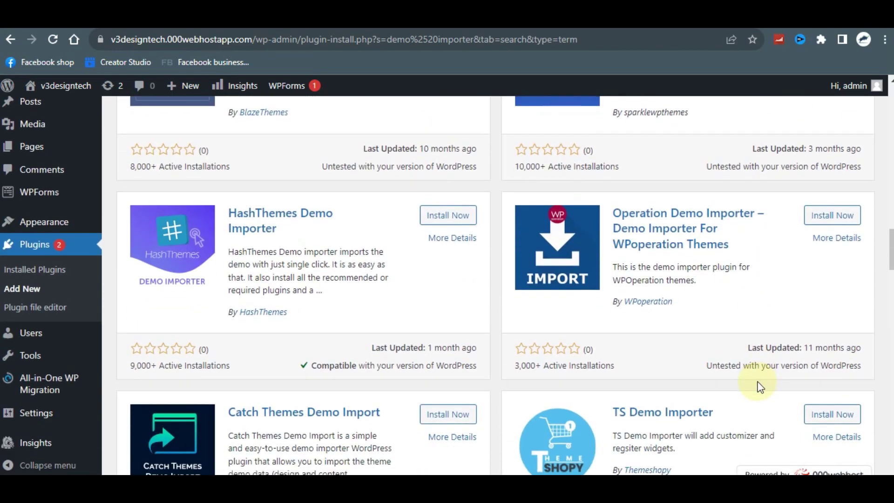
scroll(758, 386, "up", 11)
scroll(759, 390, "up", 12)
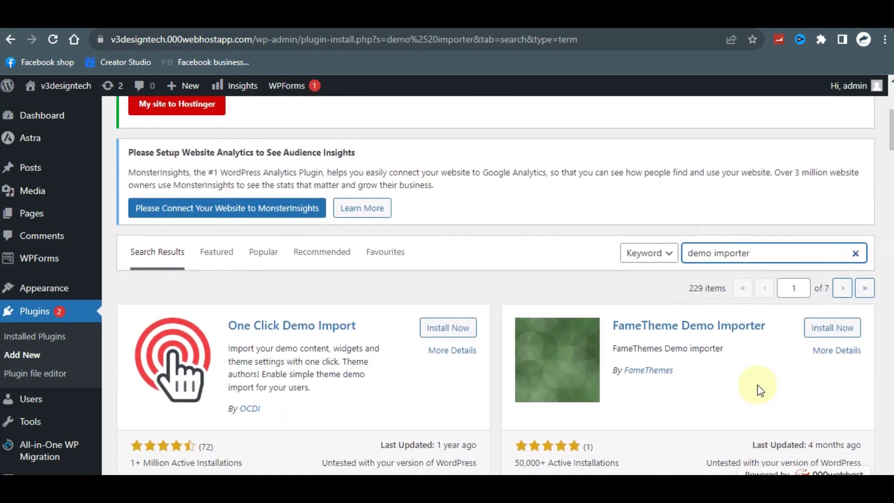
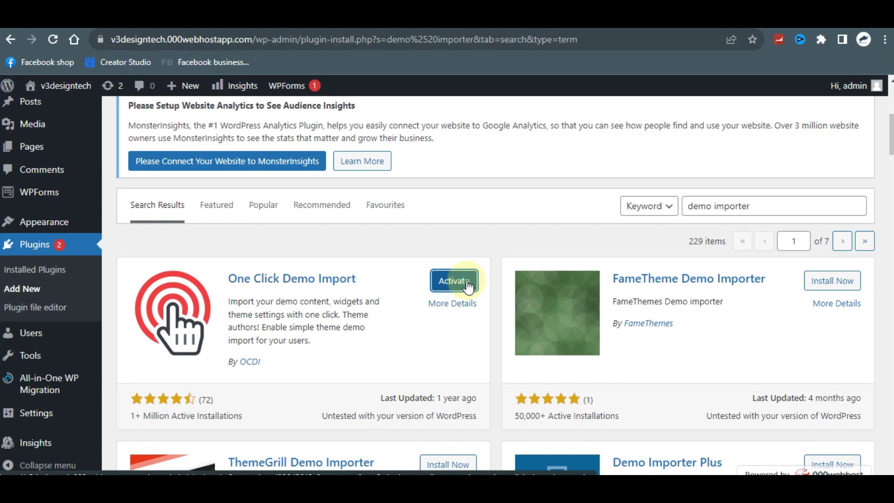
Step: Activate One Click Demo Import, then open the Starter Templates library from Installed Plugins
left_click(455, 282)
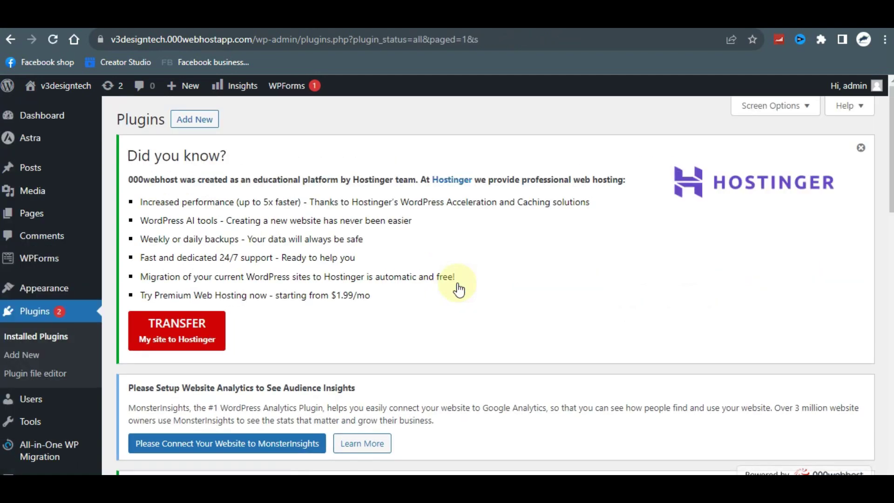
scroll(459, 288, "down", 2)
scroll(459, 288, "down", 6)
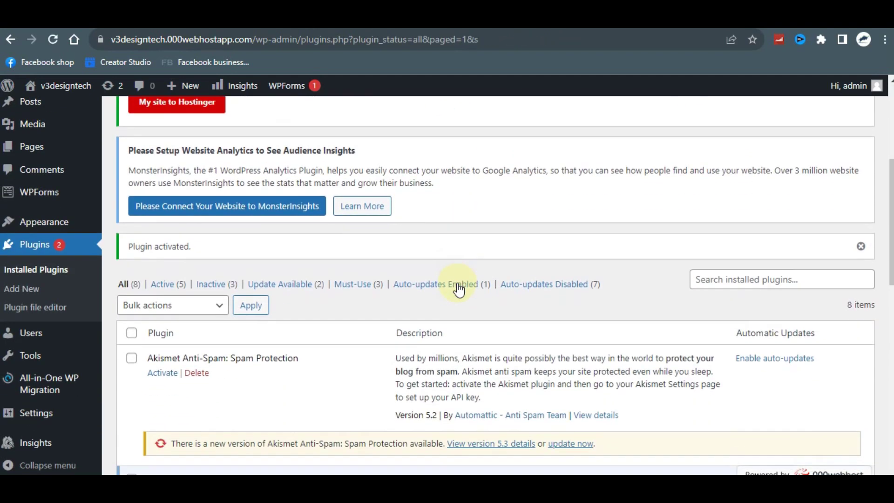
scroll(458, 288, "down", 7)
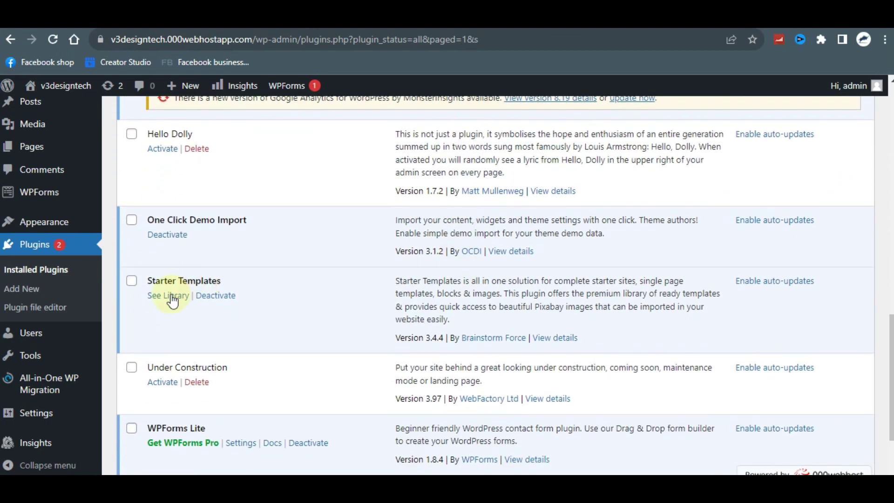
left_click(169, 296)
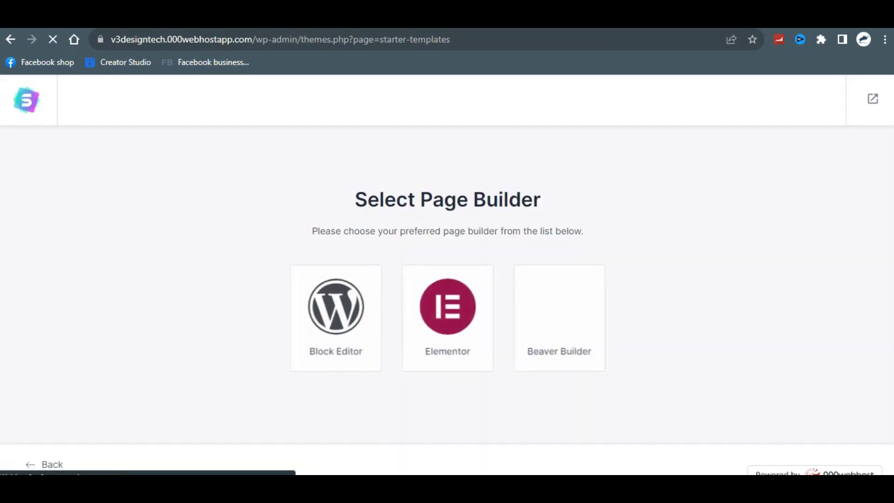
Step: Choose Elementor as the page builder and select the pink Designer portfolio template
left_click(442, 329)
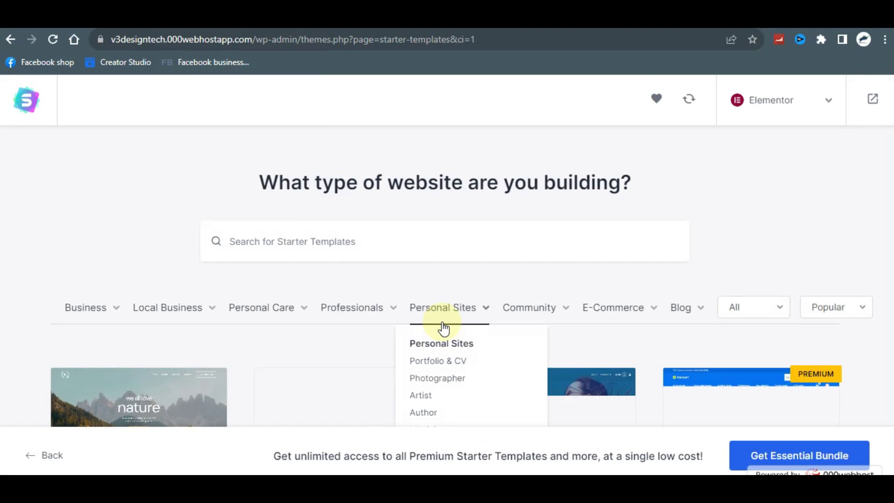
scroll(442, 326, "down", 4)
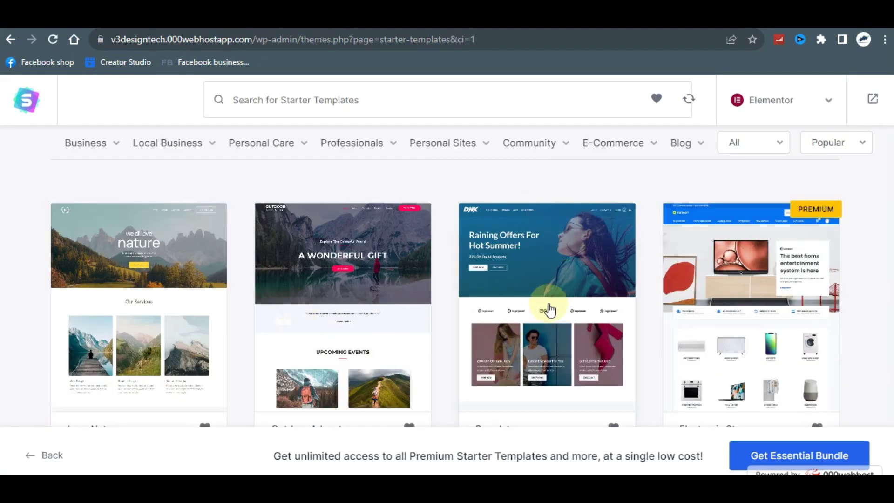
scroll(549, 308, "down", 5)
scroll(549, 310, "down", 1)
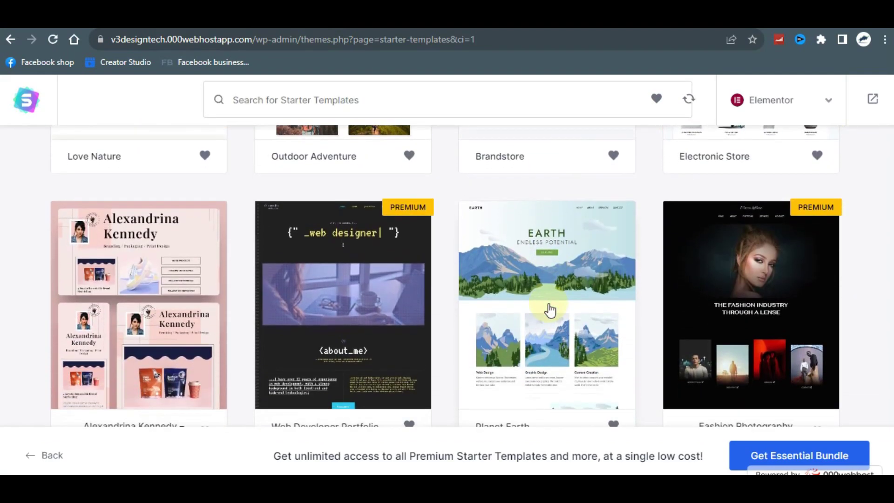
scroll(548, 309, "down", 4)
scroll(313, 290, "up", 3)
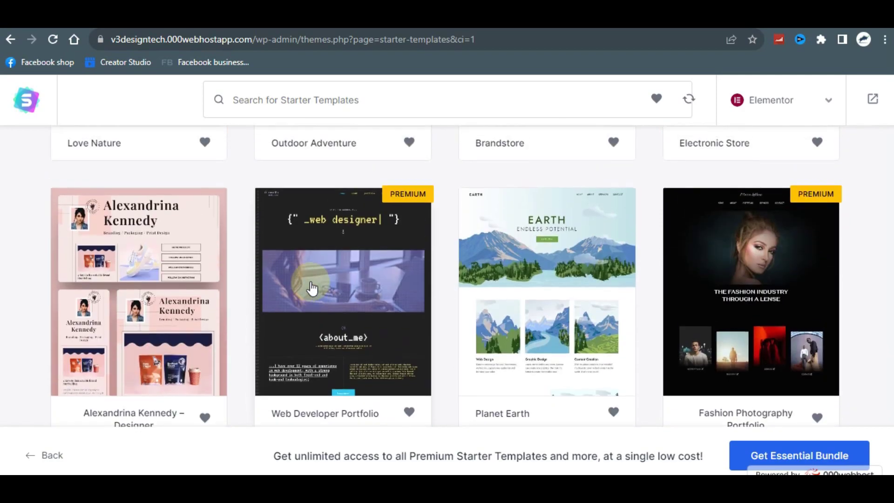
left_click(149, 324)
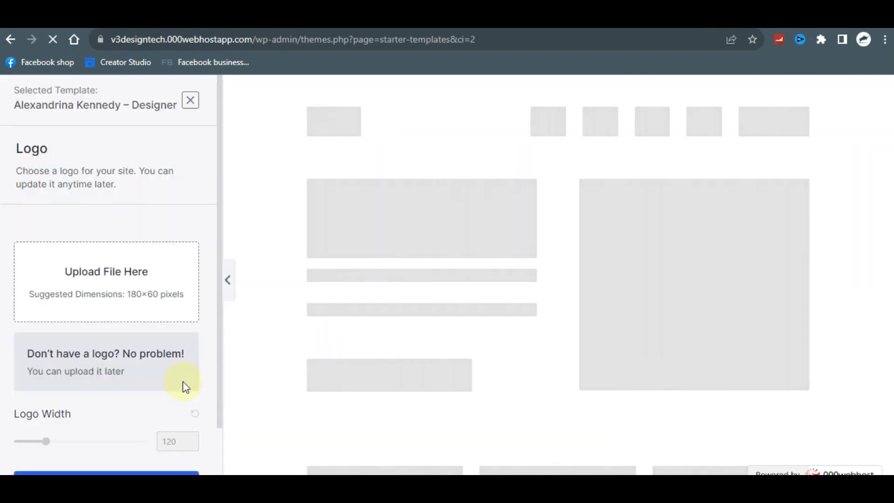
scroll(185, 387, "down", 3)
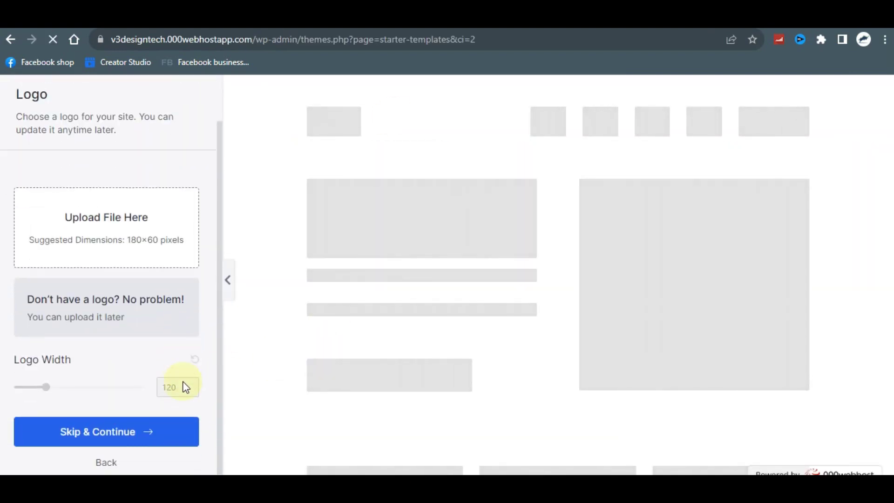
Step: Skip the Logo step, accept the default Colors & Fonts, and click Submit & Build My Website
left_click(149, 418)
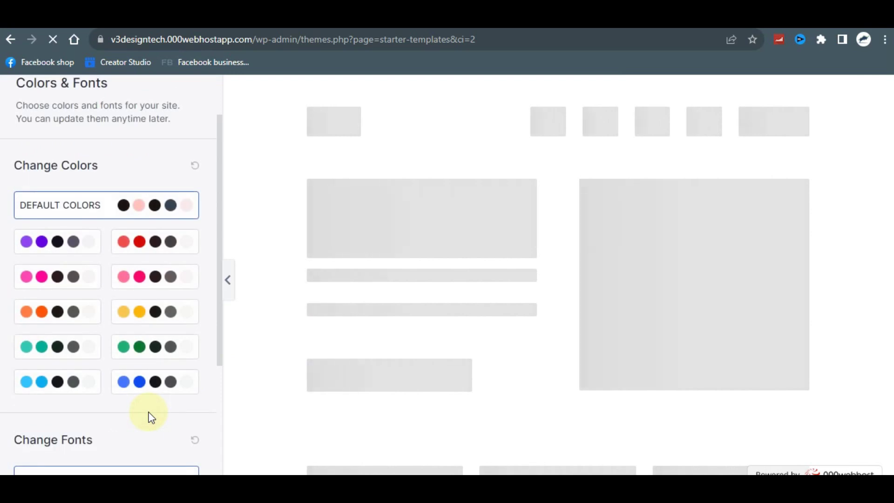
scroll(148, 416, "down", 4)
left_click(146, 427)
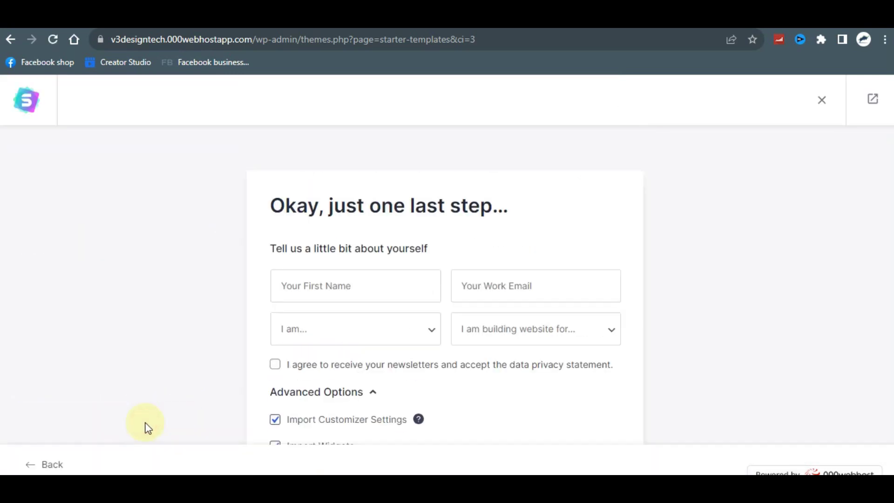
scroll(145, 427, "down", 3)
scroll(404, 366, "down", 2)
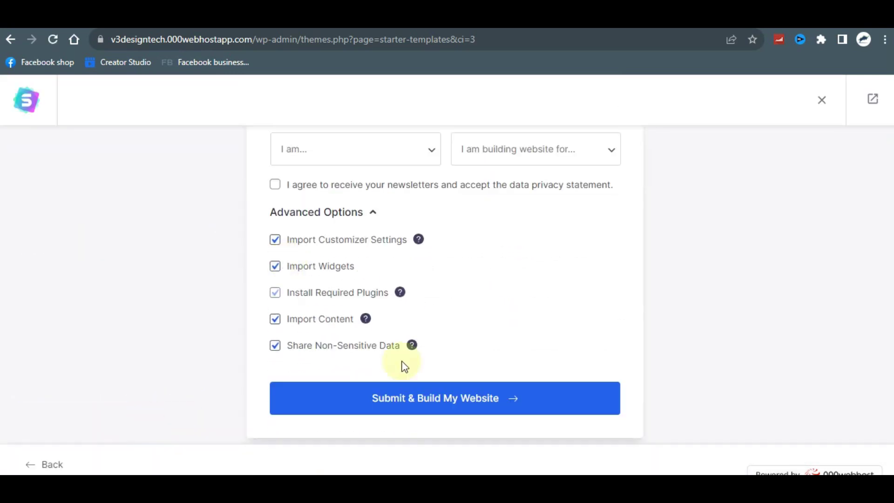
left_click(440, 406)
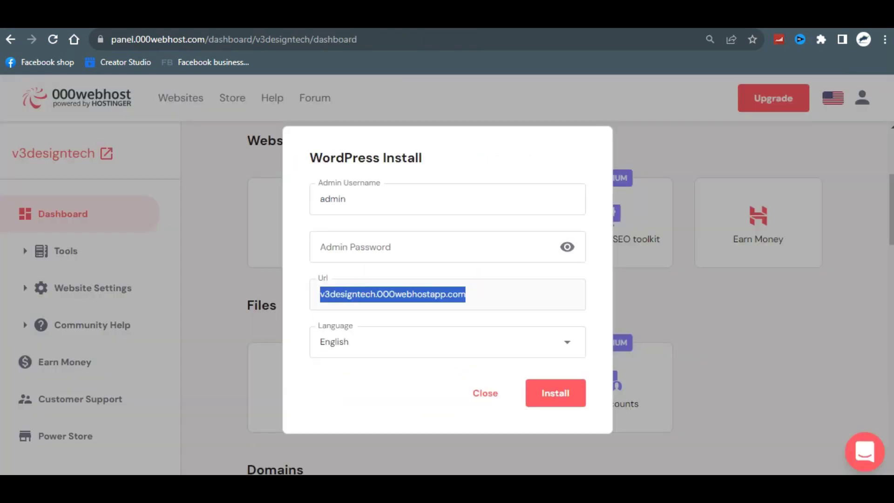
Step: Close the WordPress Install dialog, then expand and collapse the Tools and Website Settings sidebar sections
left_click(469, 393)
scroll(468, 393, "down", 1)
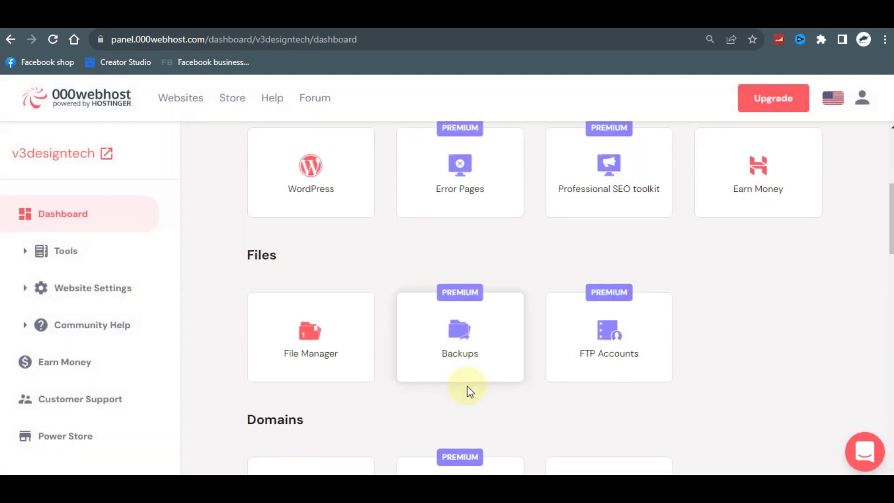
left_click(27, 255)
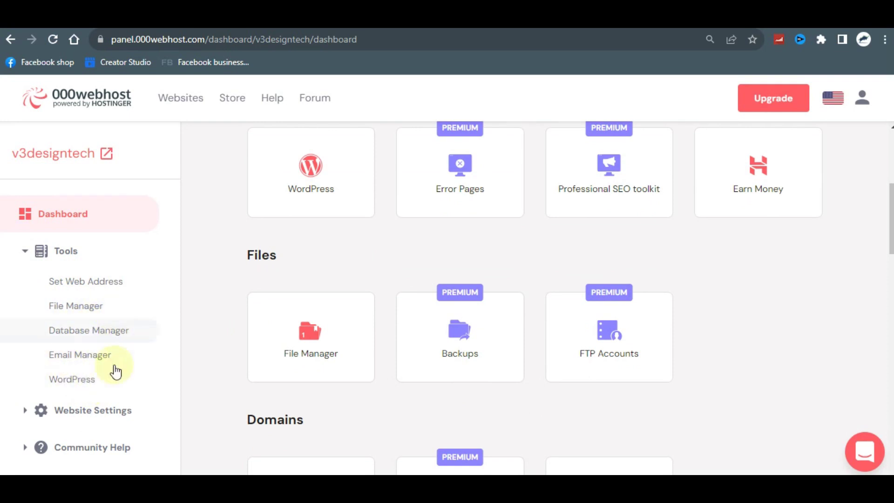
scroll(273, 299, "up", 2)
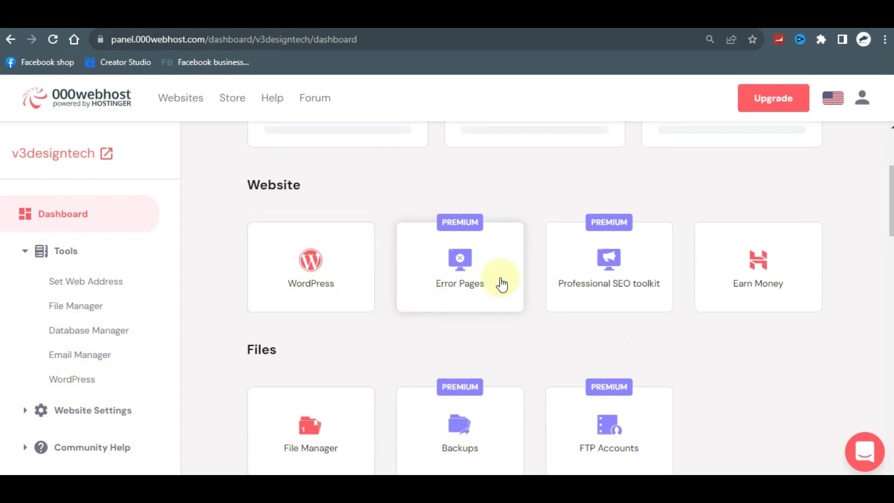
scroll(568, 329, "down", 2)
scroll(580, 337, "down", 3)
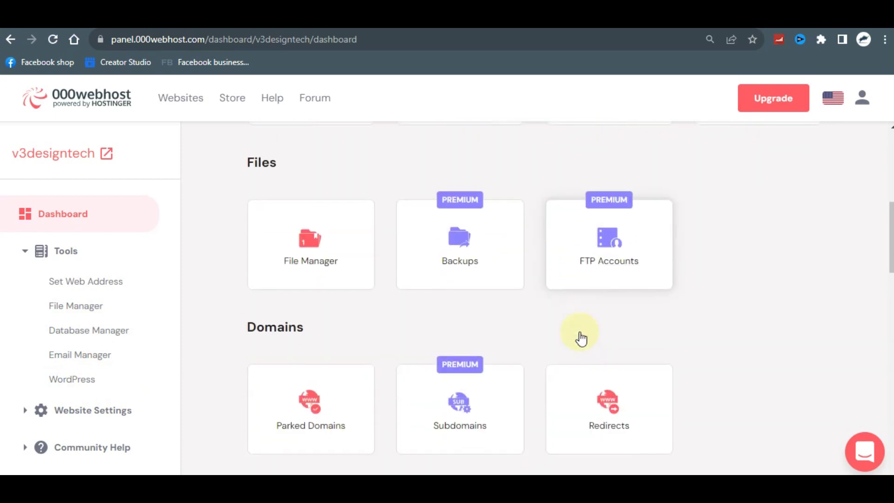
scroll(355, 343, "down", 3)
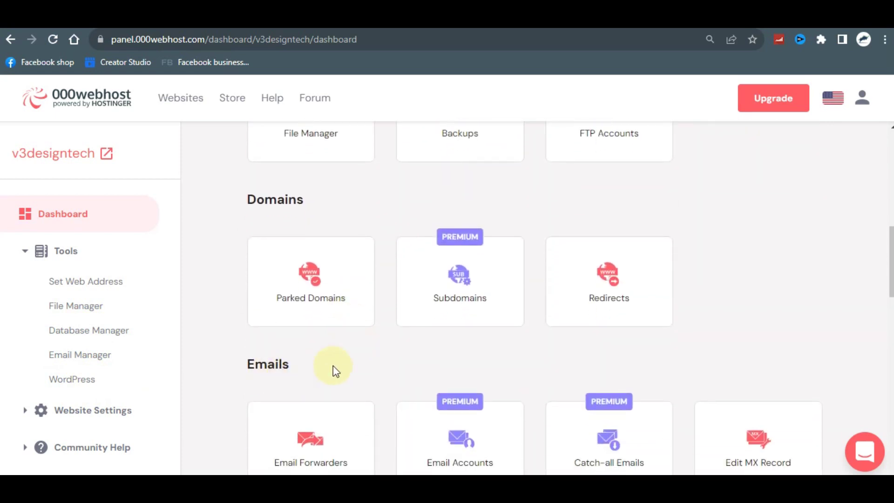
scroll(335, 369, "down", 1)
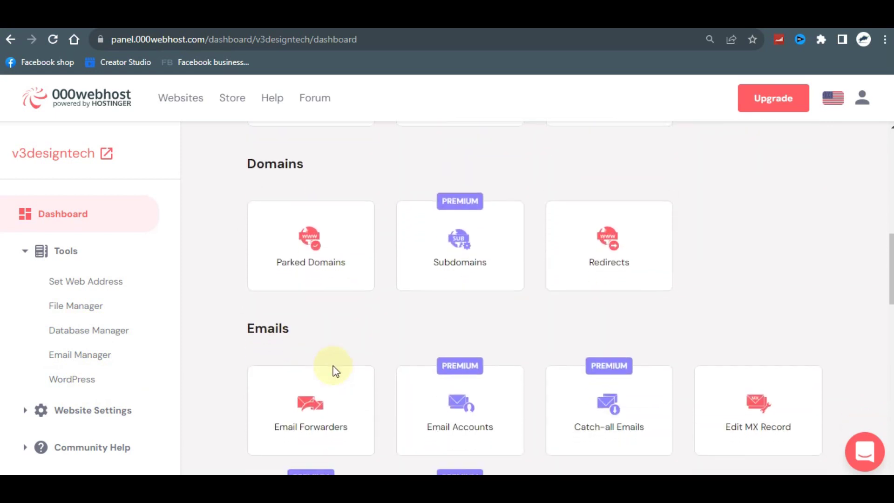
left_click(25, 410)
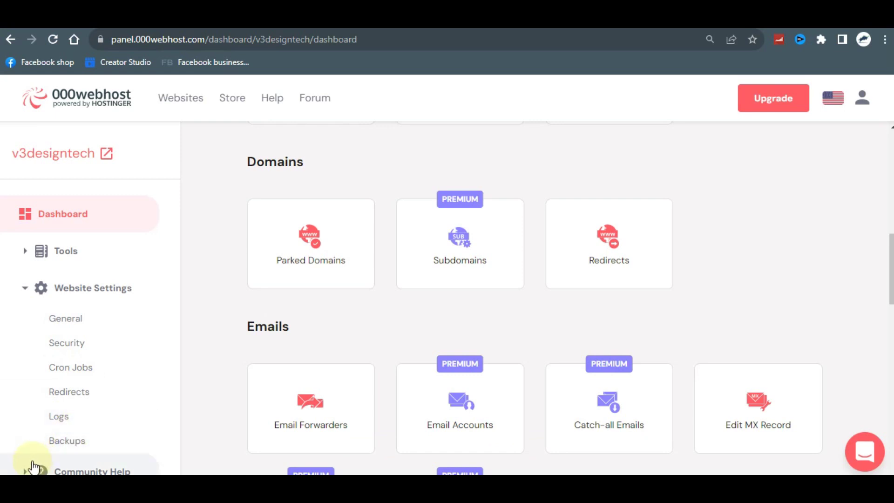
left_click(27, 288)
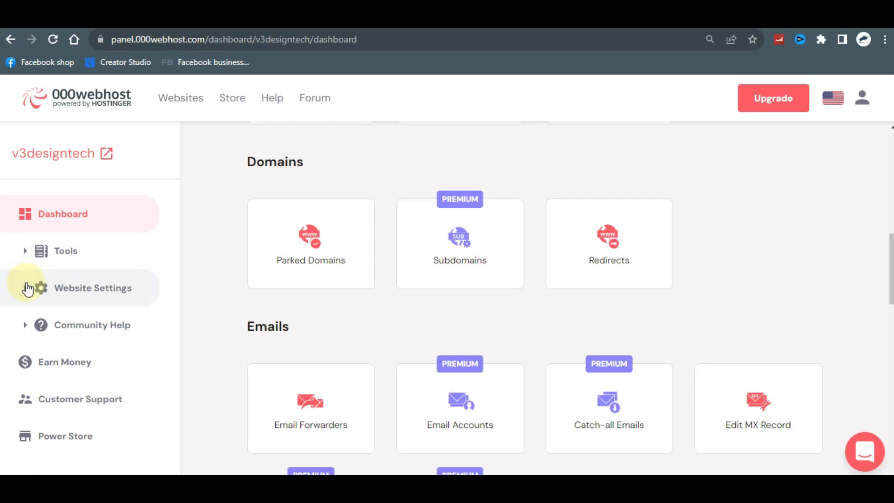
Step: View the Hostinger Referral Program article from Earn Money, then close its tab
left_click(31, 370)
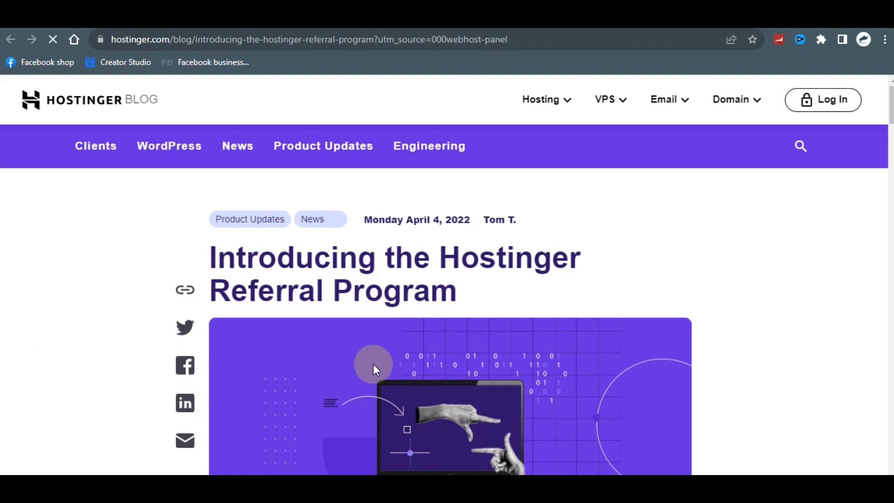
scroll(373, 364, "down", 20)
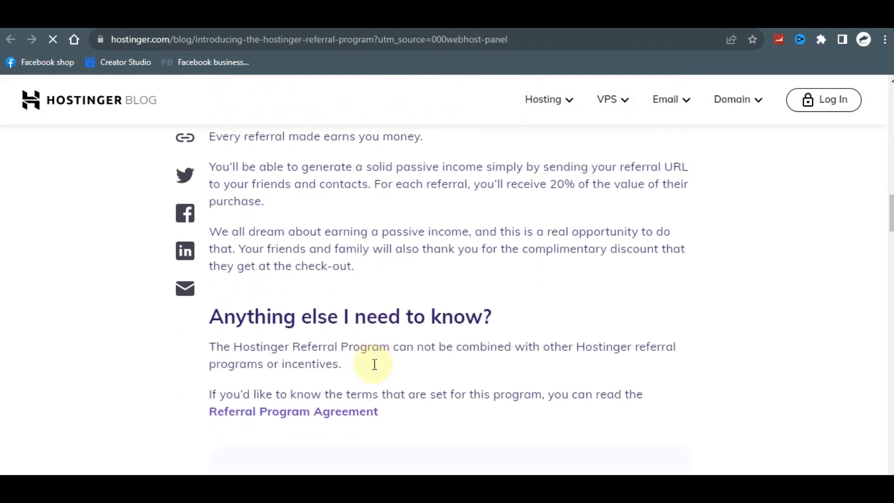
scroll(374, 364, "down", 10)
scroll(374, 365, "up", 5)
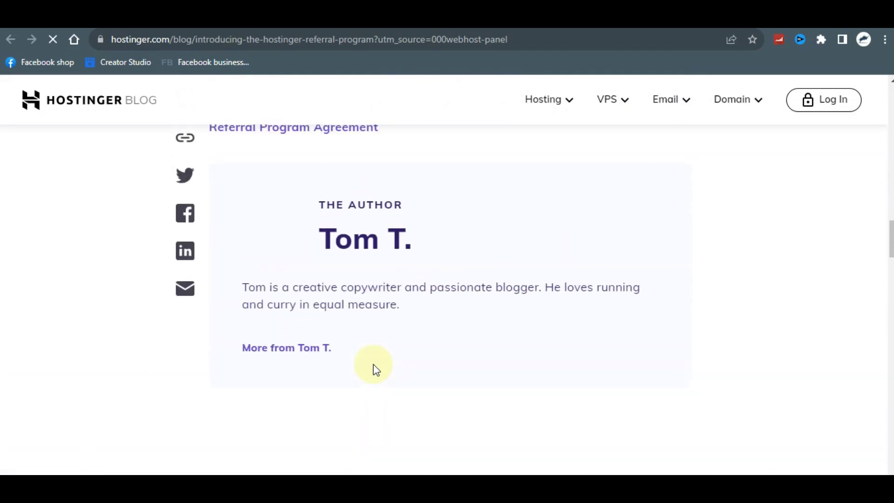
scroll(374, 366, "up", 5)
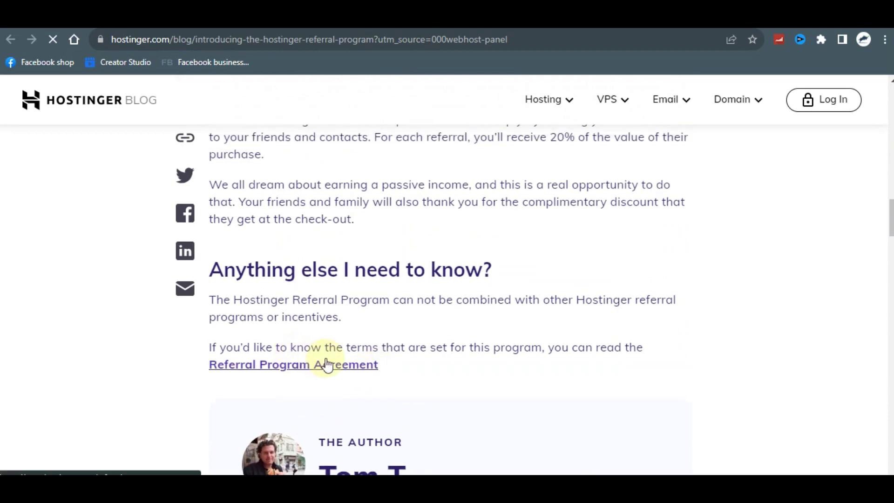
scroll(328, 371, "up", 6)
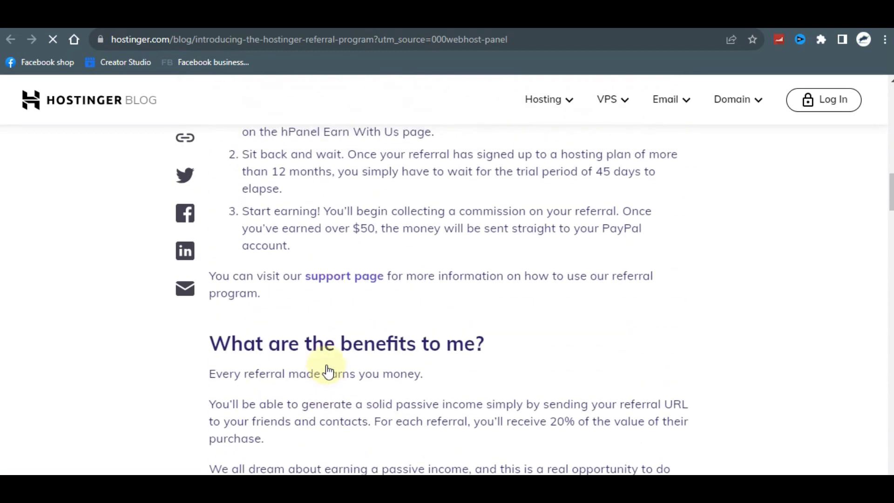
key("ctrl+w")
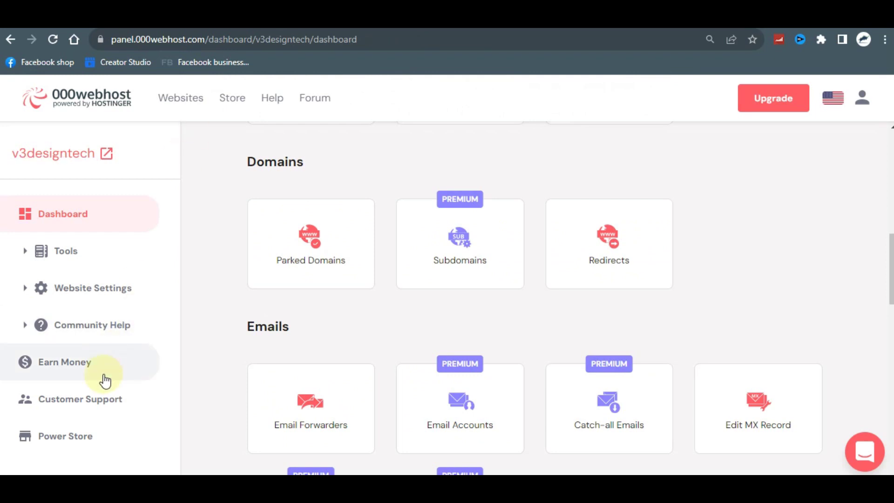
left_click(76, 440)
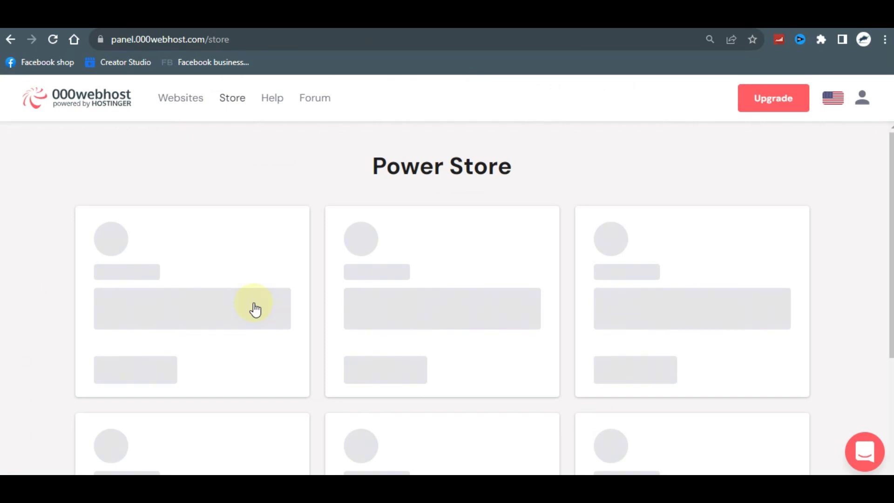
scroll(246, 279, "down", 3)
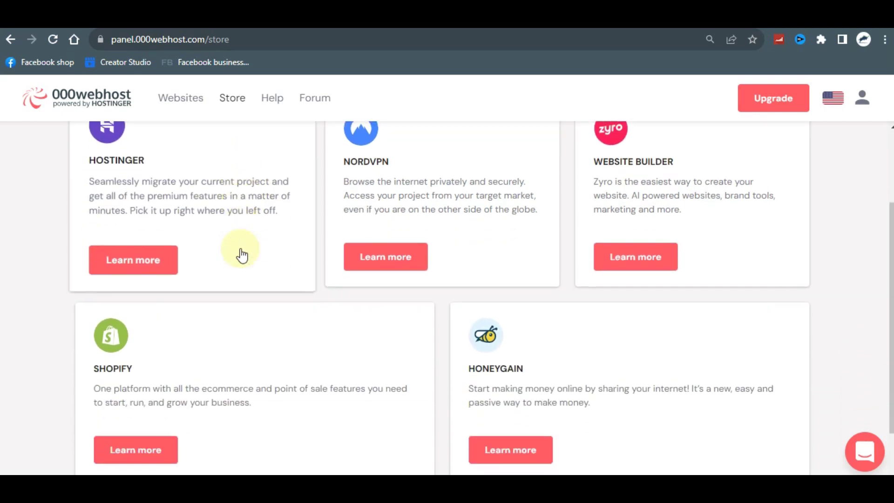
scroll(242, 255, "up", 2)
scroll(241, 255, "down", 3)
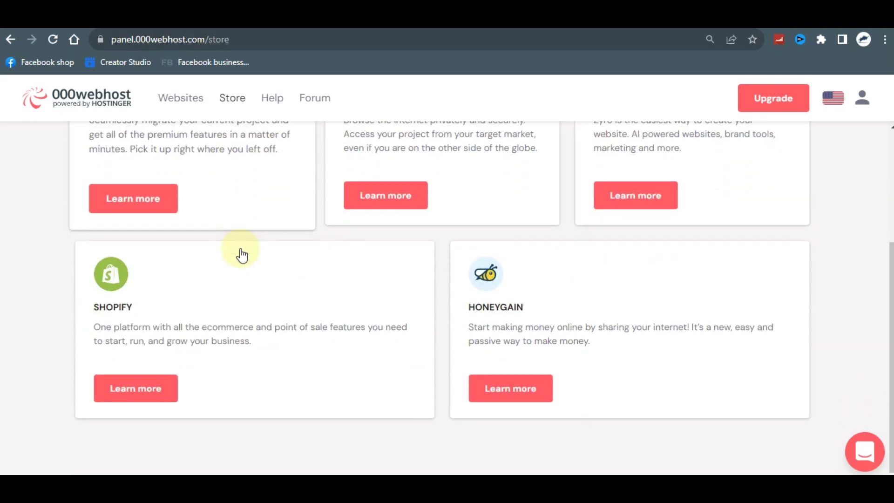
scroll(241, 255, "up", 4)
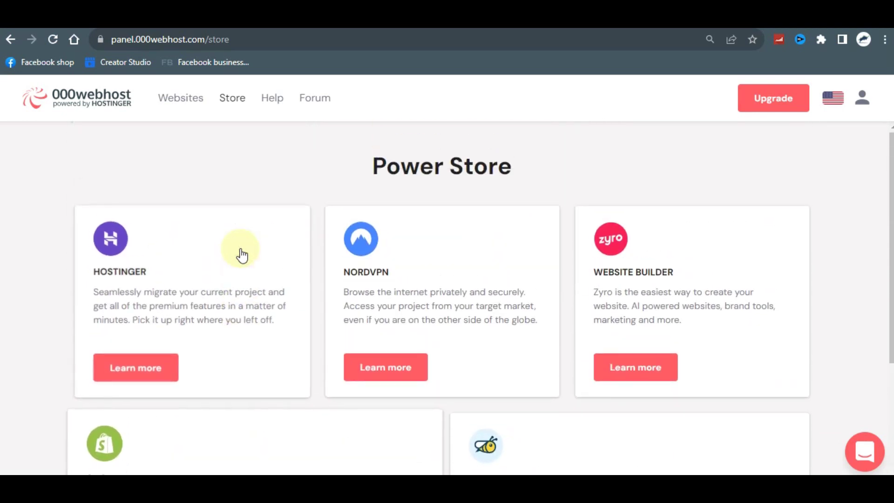
left_click(11, 39)
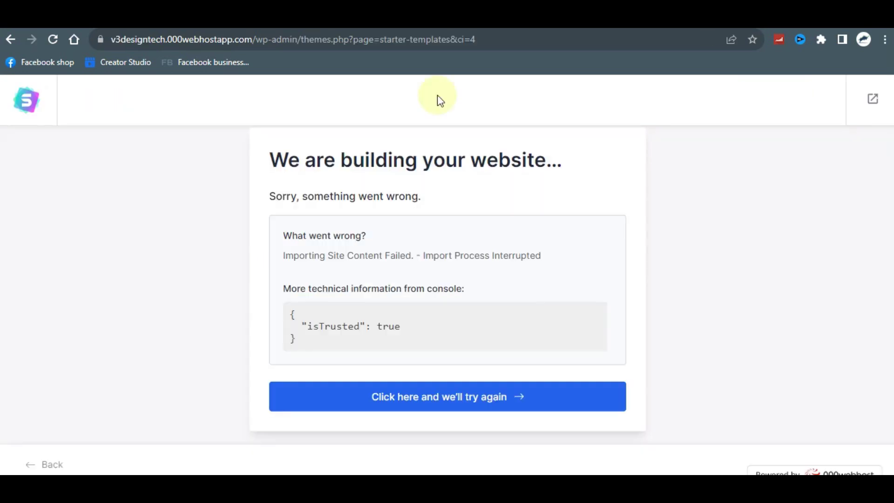
Step: Retry the failed Starter Templates import
left_click(390, 393)
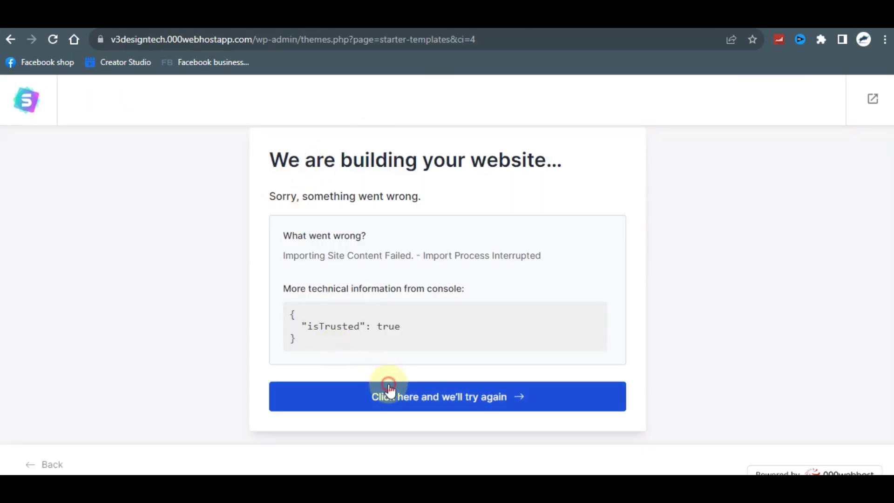
scroll(447, 360, "down", 3)
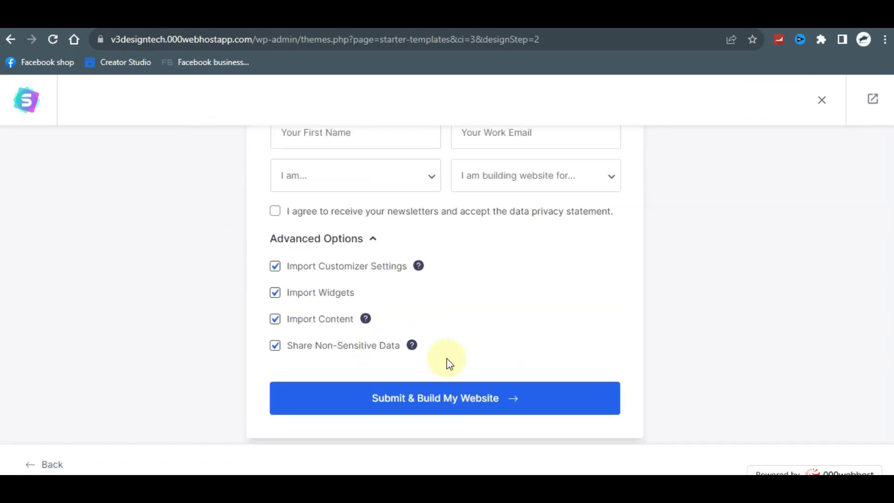
scroll(395, 302, "up", 1)
Step: Enter a first name and work email, choose Beginner and Myself/My Company, then submit
left_click(336, 181)
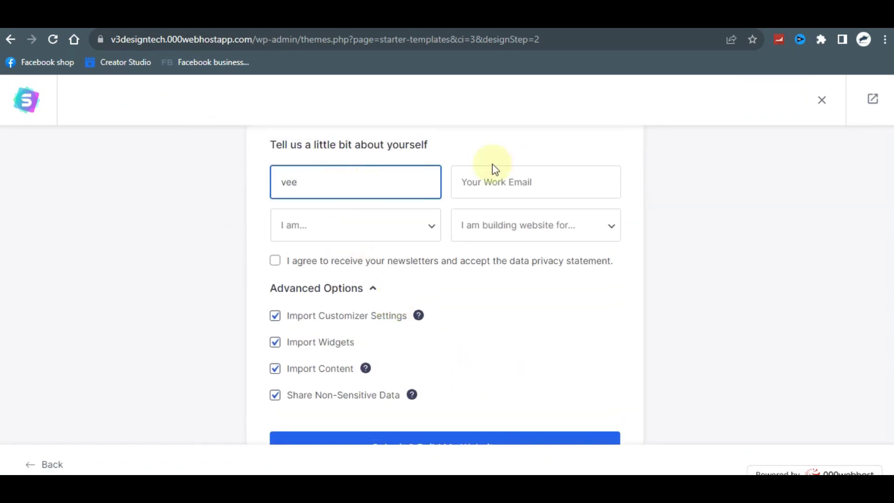
left_click(519, 173)
left_click(561, 223)
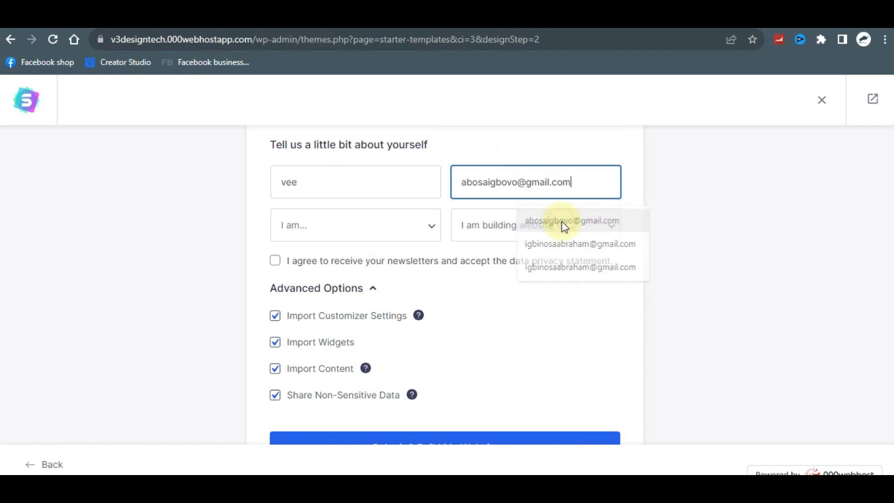
left_click(402, 235)
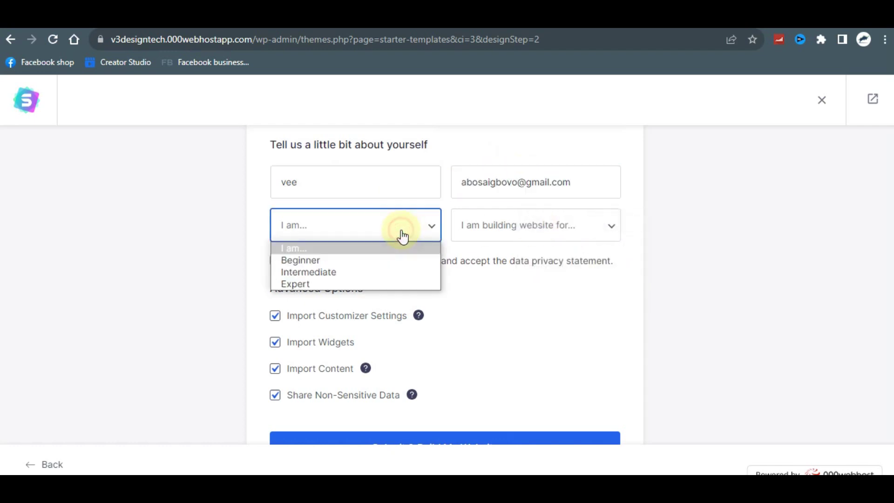
left_click(347, 261)
left_click(541, 226)
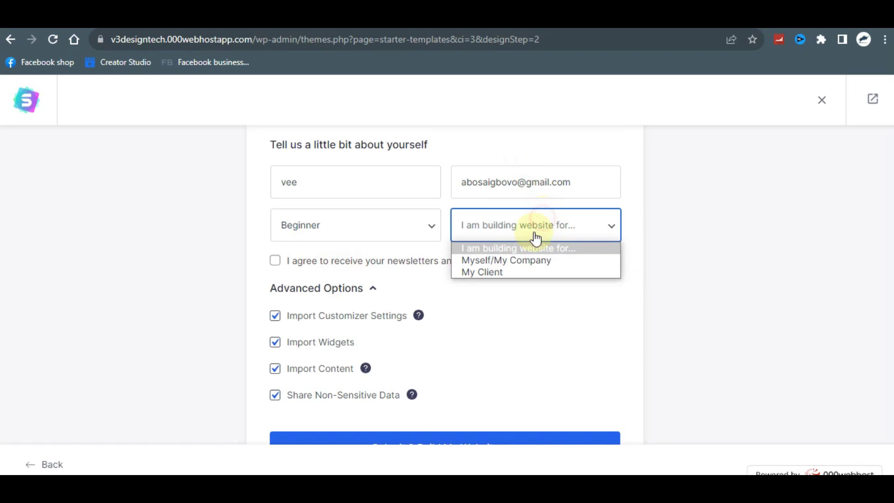
left_click(513, 264)
scroll(482, 355, "down", 1)
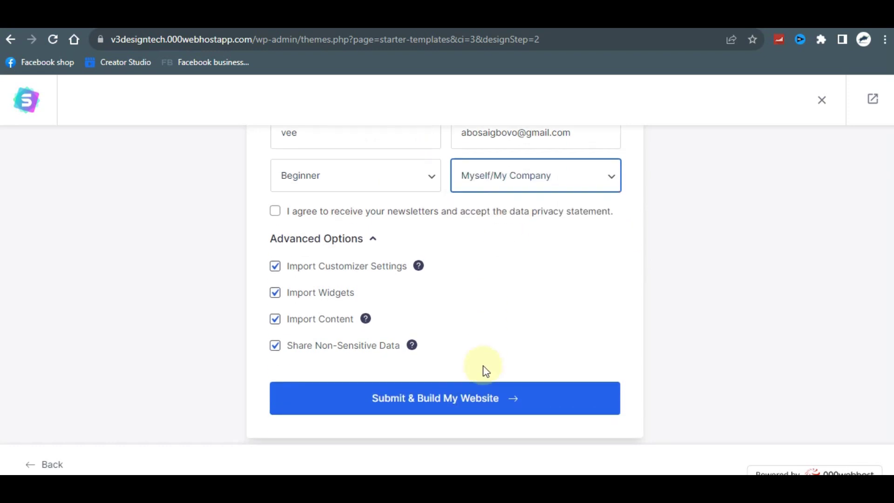
left_click(483, 396)
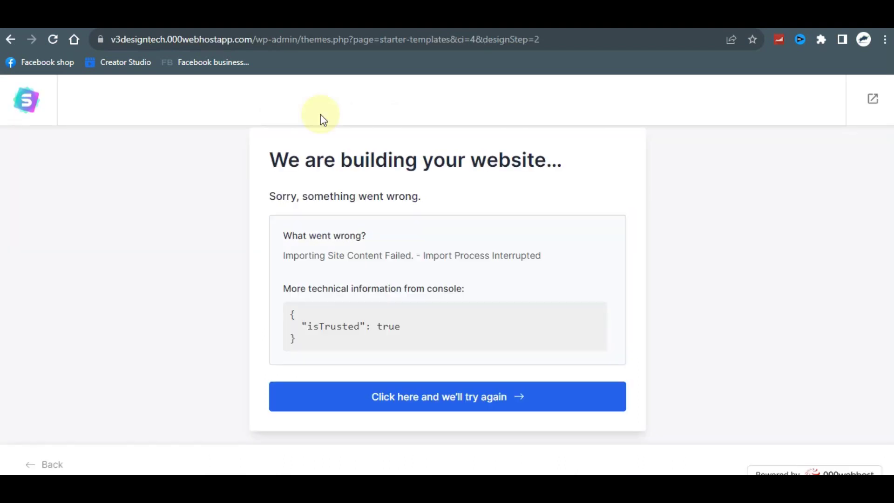
Step: Check the isTrusted error detail, select the site's domain in the address bar, and open a new tab
left_click_drag(406, 330, 297, 311)
left_click(340, 331)
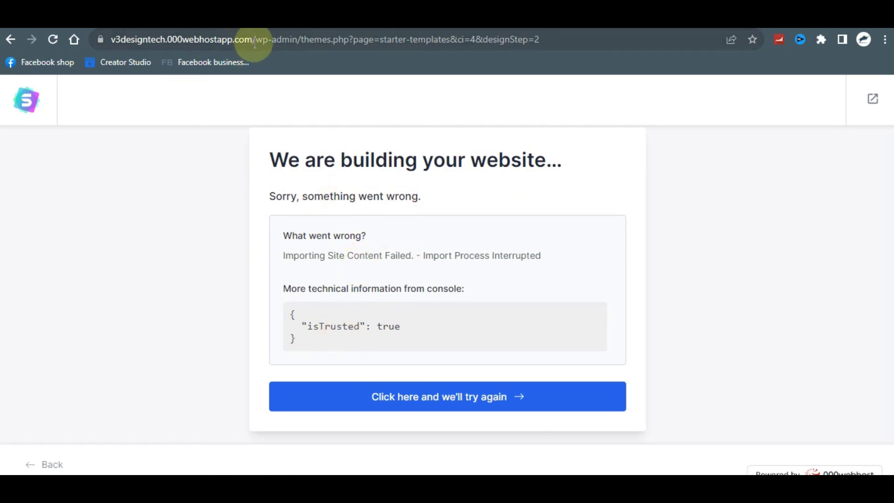
left_click_drag(253, 41, 102, 38)
key("ctrl+c")
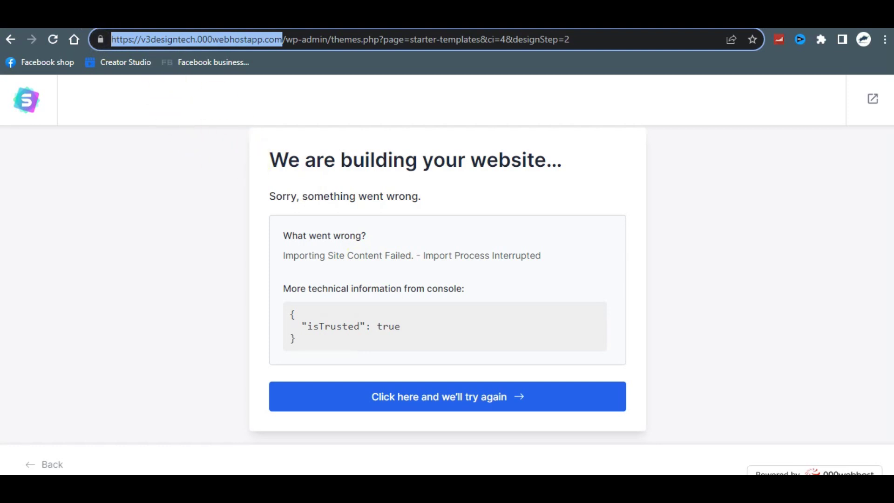
key("ctrl+t")
Step: Load the live site from the pasted domain, scroll its 'Hello world!' blog, then go back to 000webhost
key("ctrl+v")
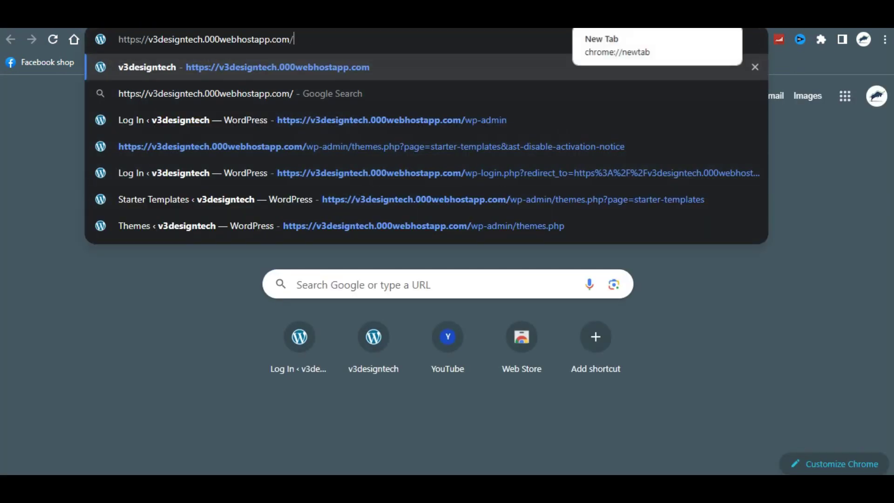
key("Return")
scroll(486, 201, "down", 10)
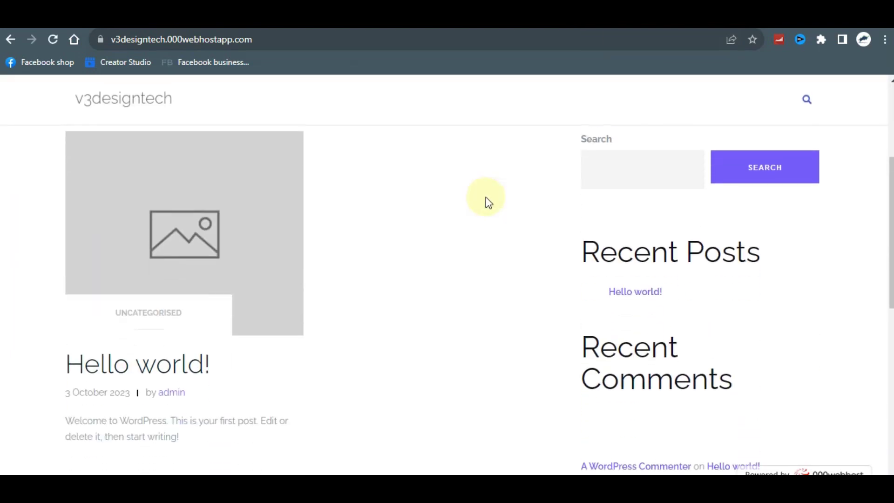
scroll(494, 209, "up", 3)
scroll(499, 215, "down", 5)
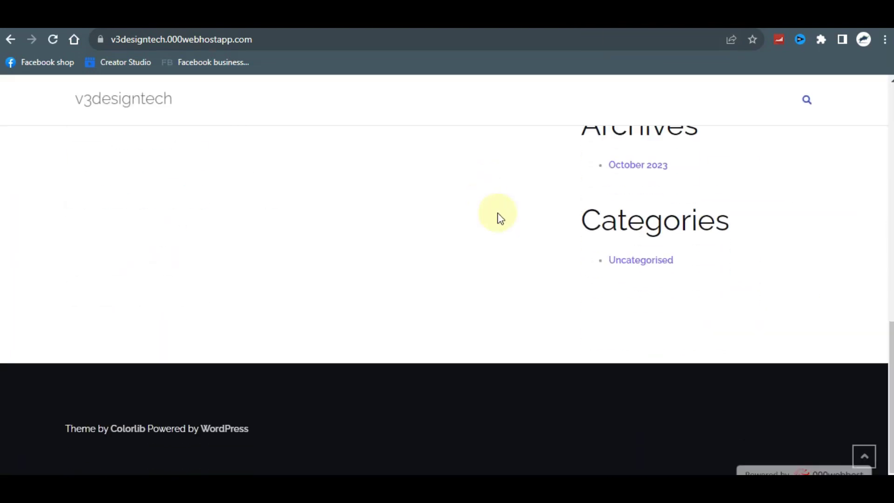
scroll(500, 216, "up", 15)
scroll(498, 216, "down", 5)
scroll(500, 218, "up", 5)
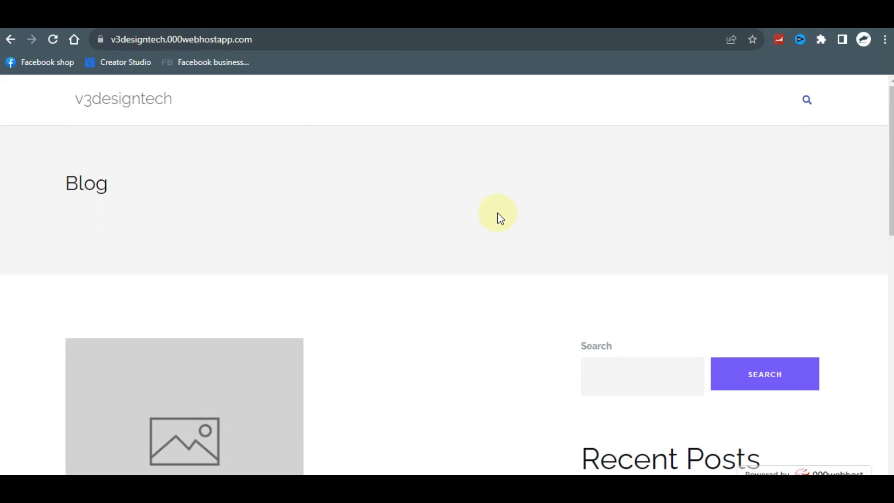
key("alt+Left")
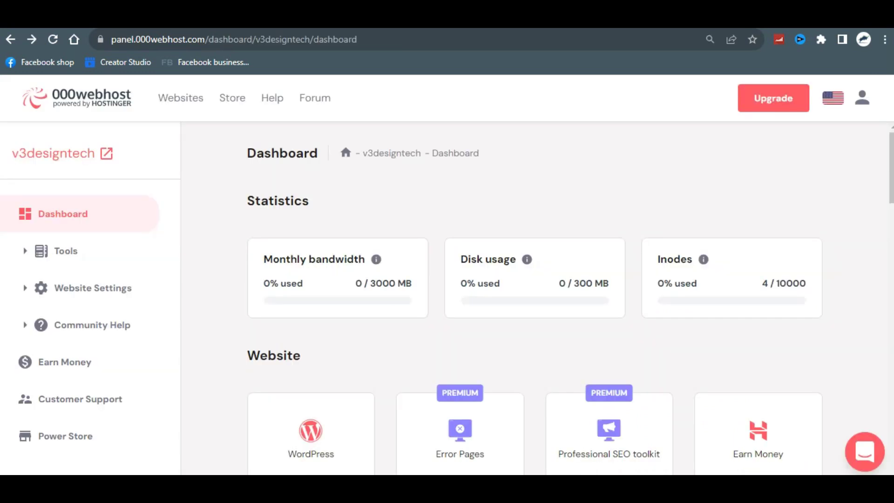